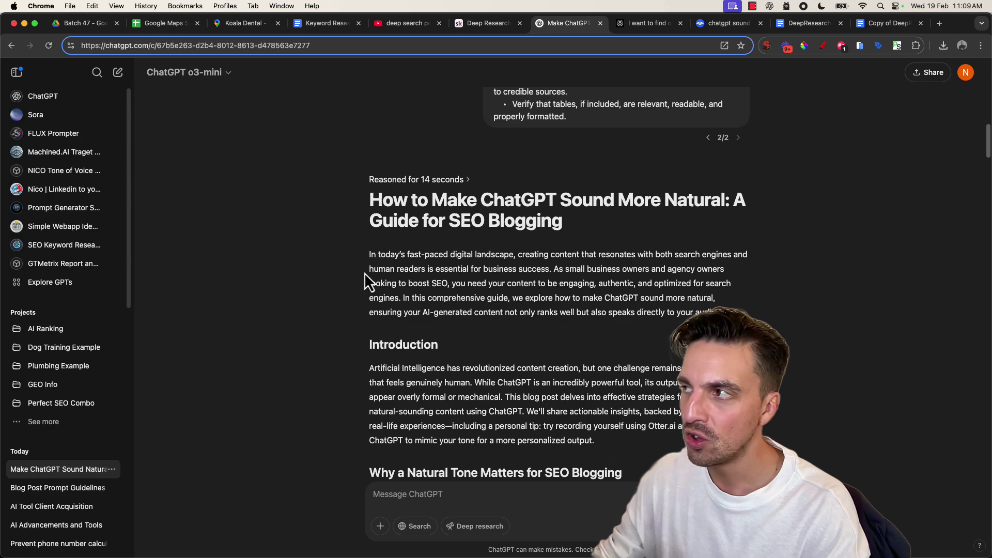
Review the earlier Perplexity research answer and its PDF, Markdown and Page export options
click(631, 28)
scroll(404, 339, up, 5)
scroll(404, 345, up, 5)
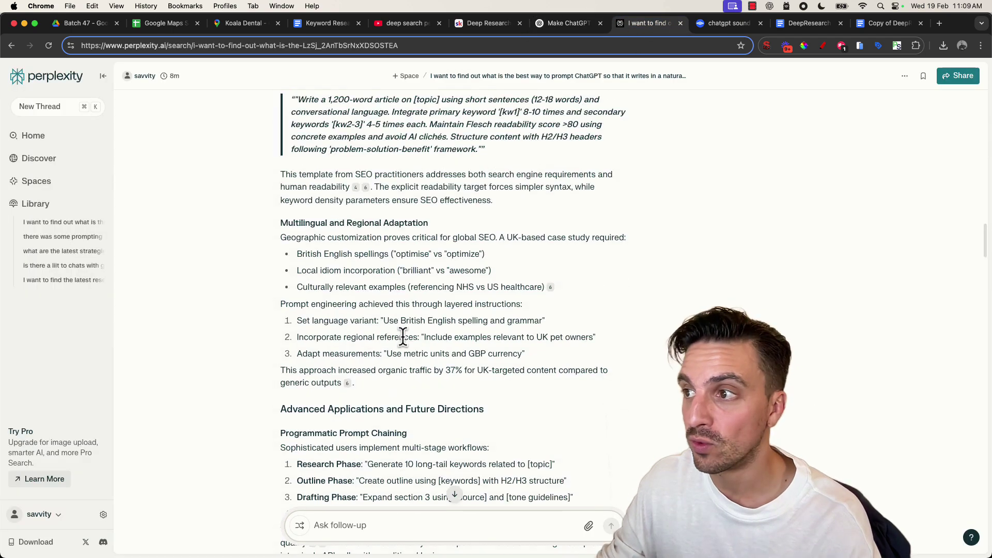
scroll(405, 346, down, 15)
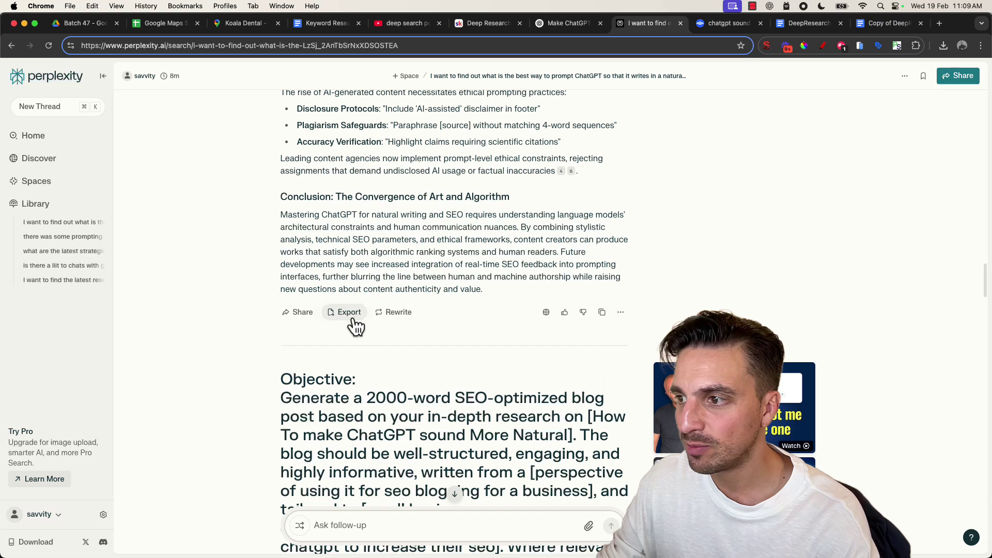
click(346, 313)
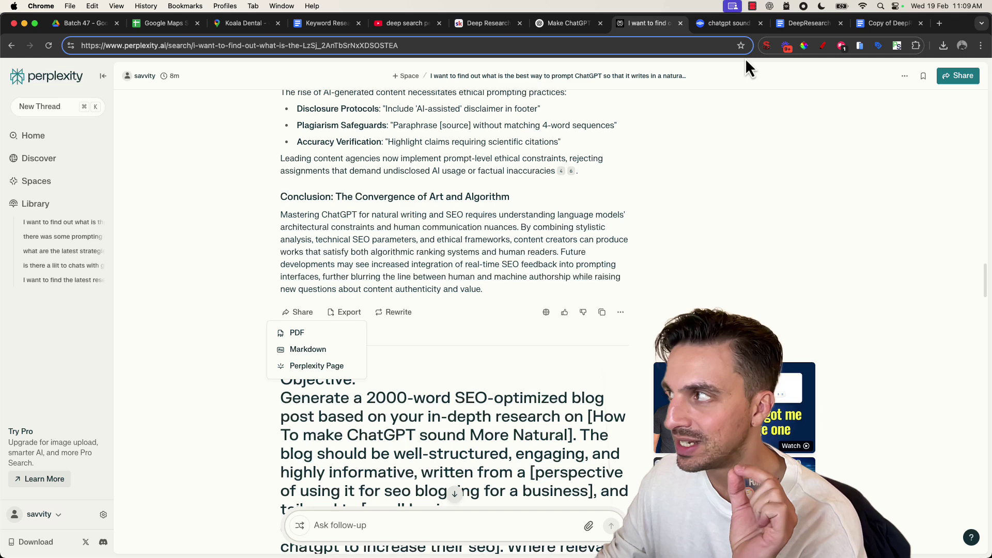
click(792, 23)
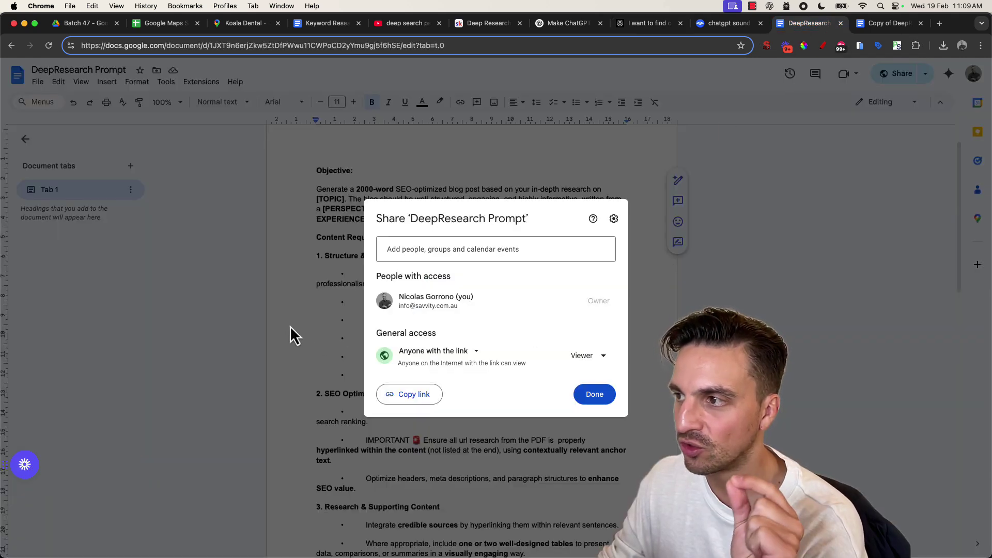
Close the share settings and zoom the DeepResearch Prompt document to 125%
click(290, 323)
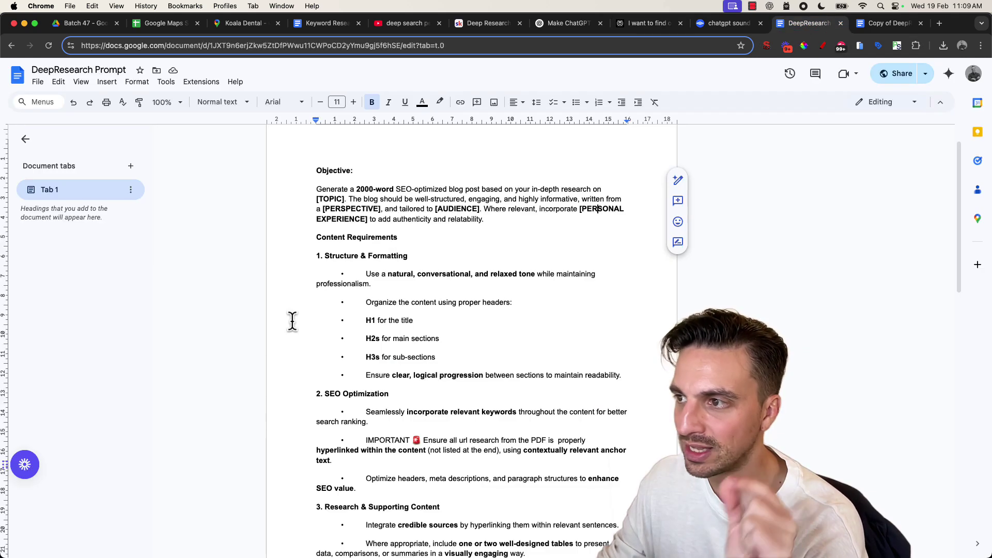
click(161, 102)
click(167, 216)
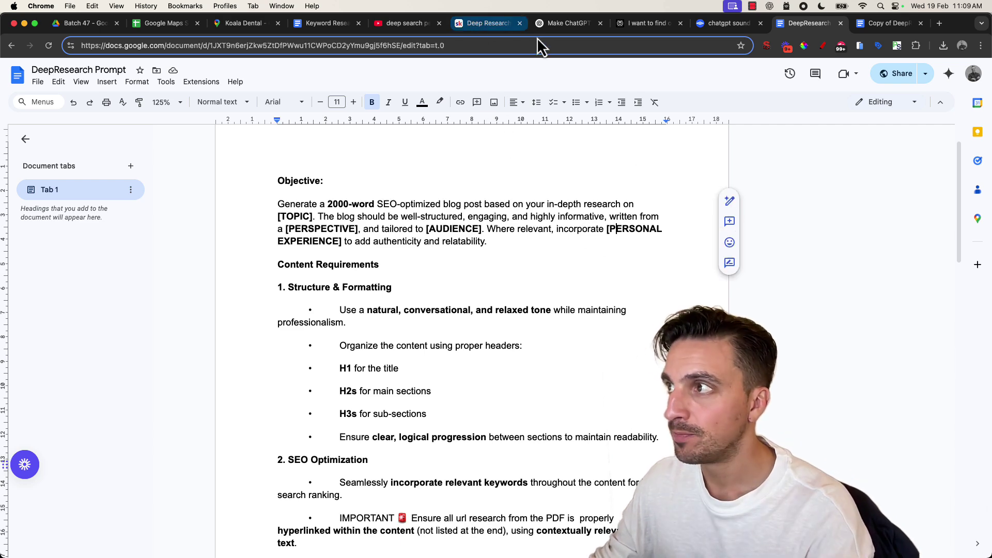
Read the ChatGPT article down to its tone-techniques comparison table and select the table
click(545, 24)
scroll(515, 225, down, 4)
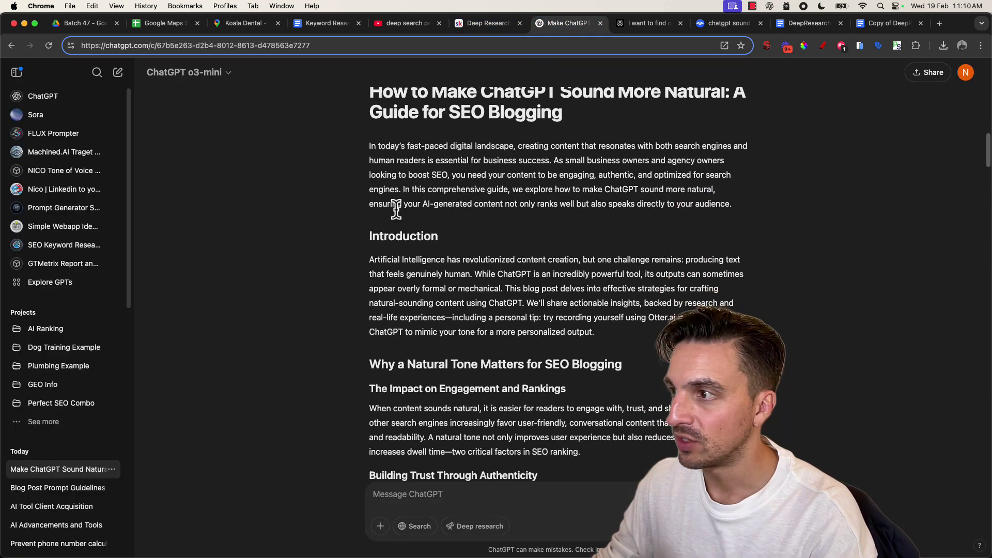
scroll(396, 208, down, 15)
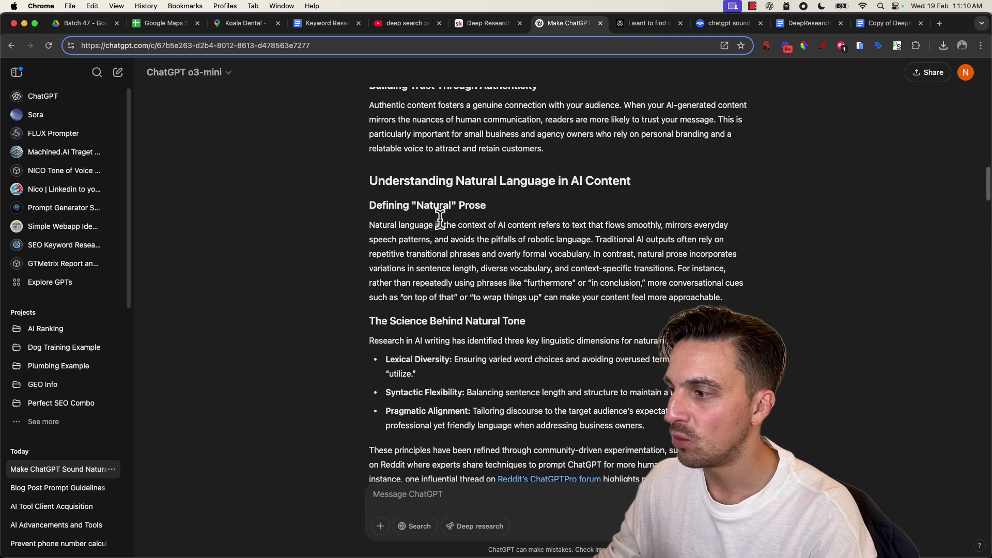
scroll(445, 224, down, 8)
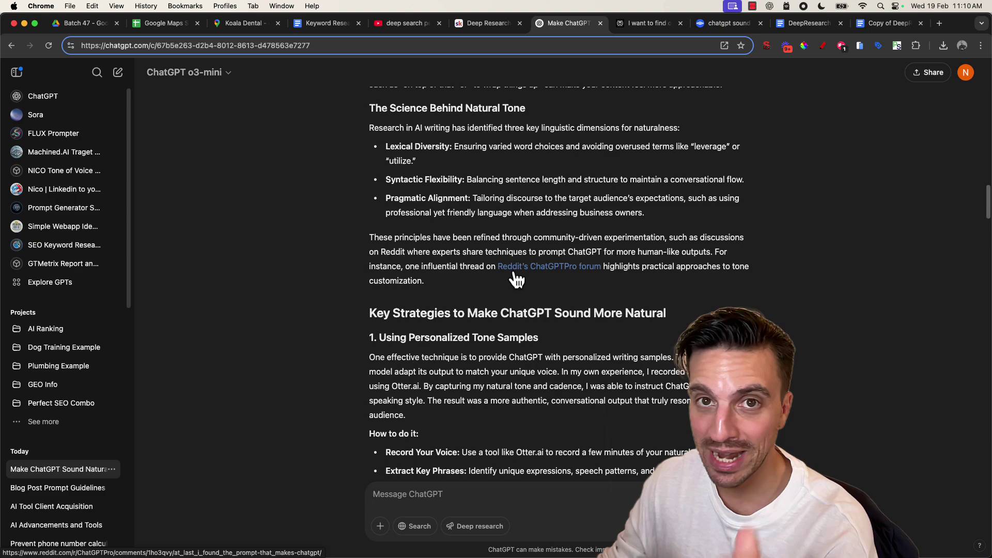
scroll(515, 279, down, 5)
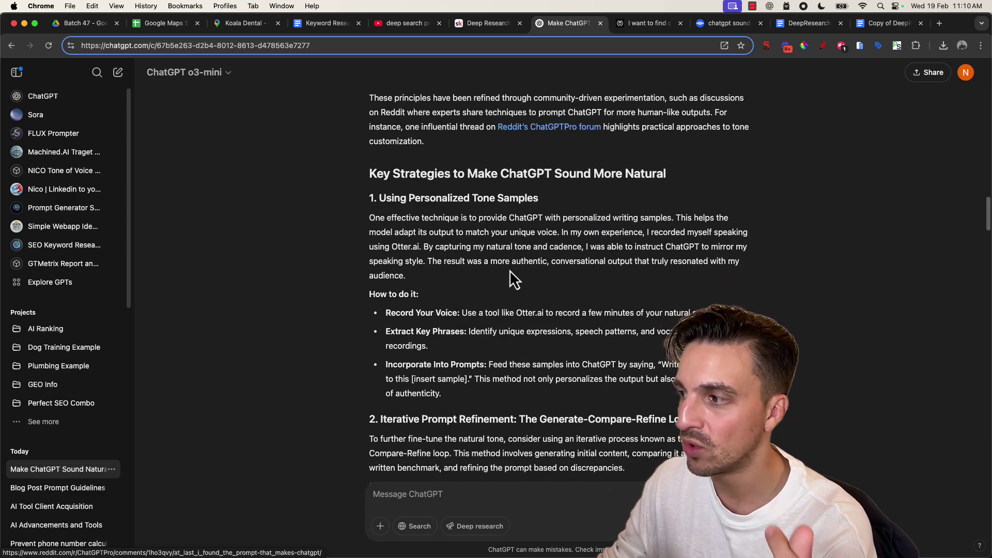
scroll(510, 270, down, 15)
drag(343, 331, 644, 429)
scroll(637, 418, down, 5)
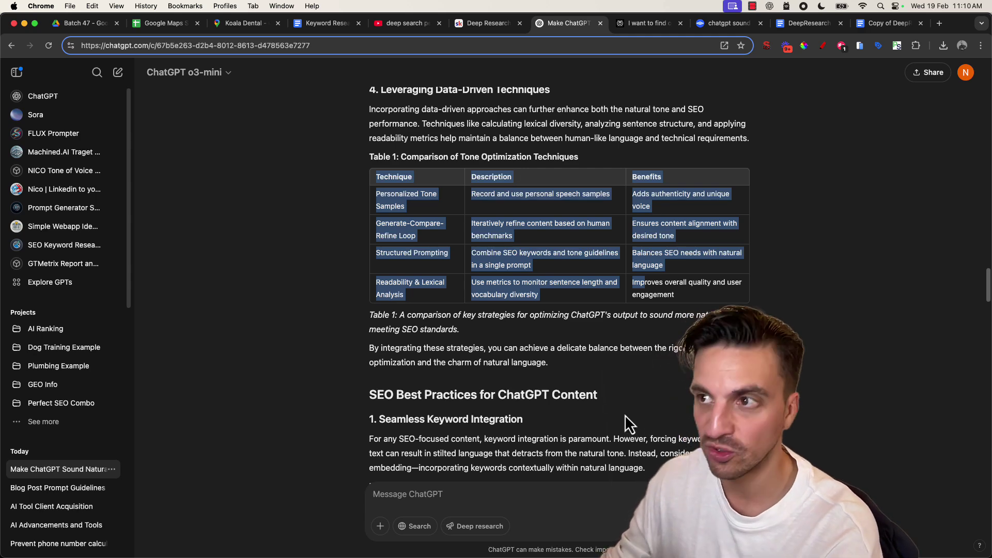
scroll(625, 416, down, 10)
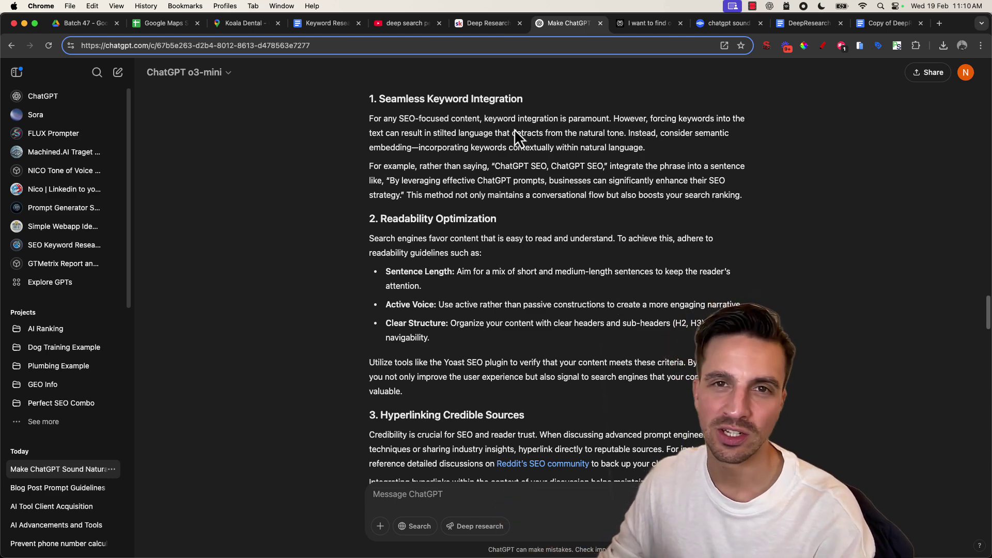
scroll(544, 271, down, 10)
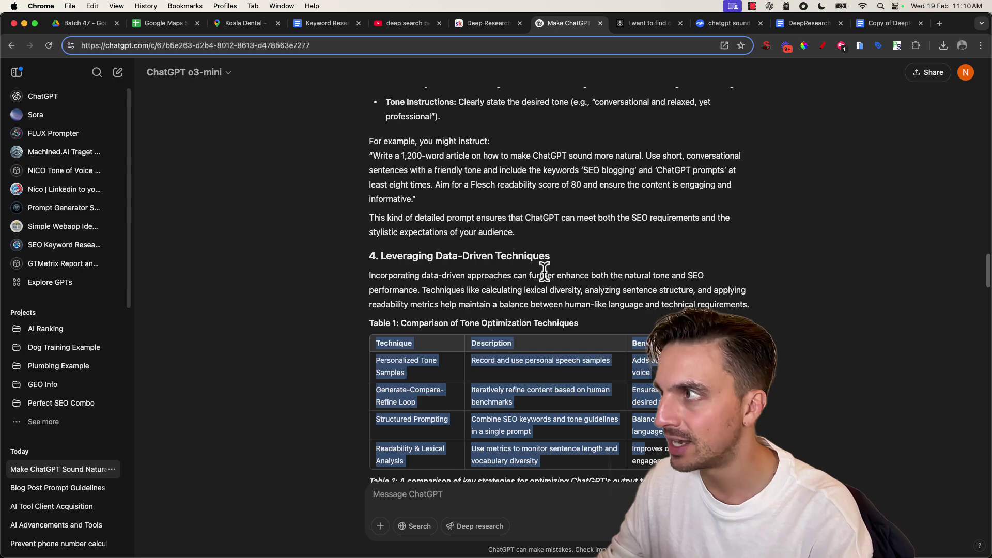
scroll(544, 271, up, 15)
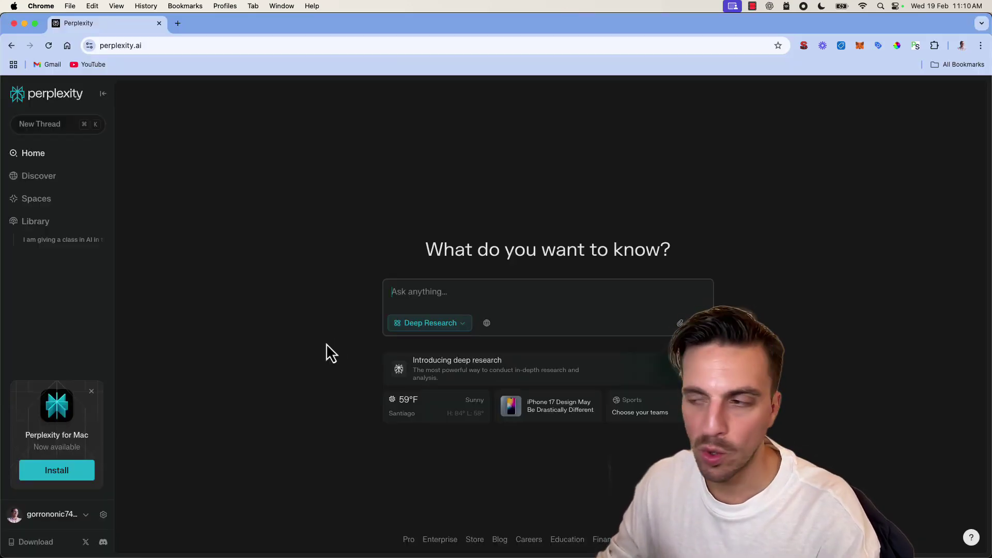
Paste the prepared question on human-sounding ChatGPT and SEO, and submit it in Deep Research mode
click(443, 301)
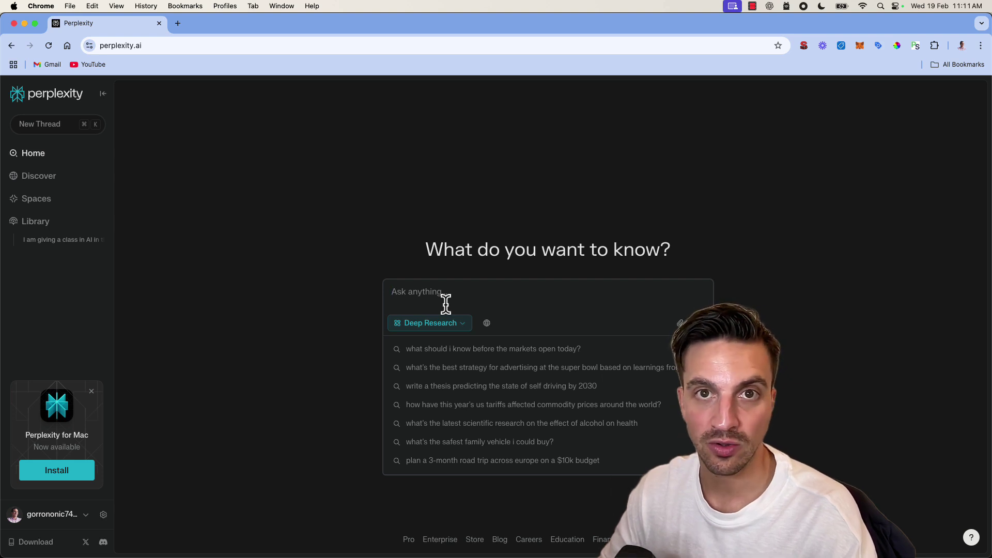
text(I want to learn the latest strategies and prompts that help chatgpt sound more human. I want to know what are some effective ways to use chatgpt for SEO when it comes to content for seo and over all seo. research prompts and use cases)
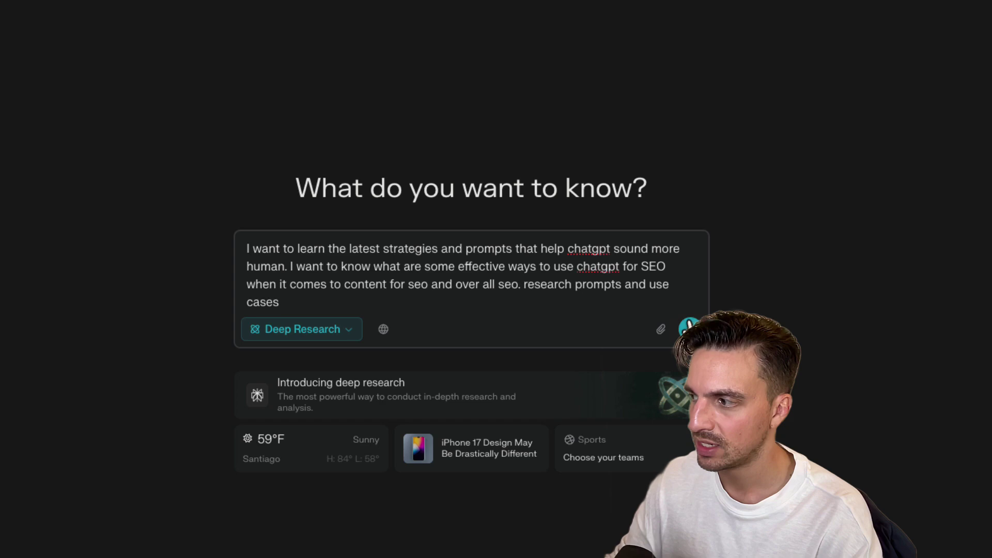
click(337, 330)
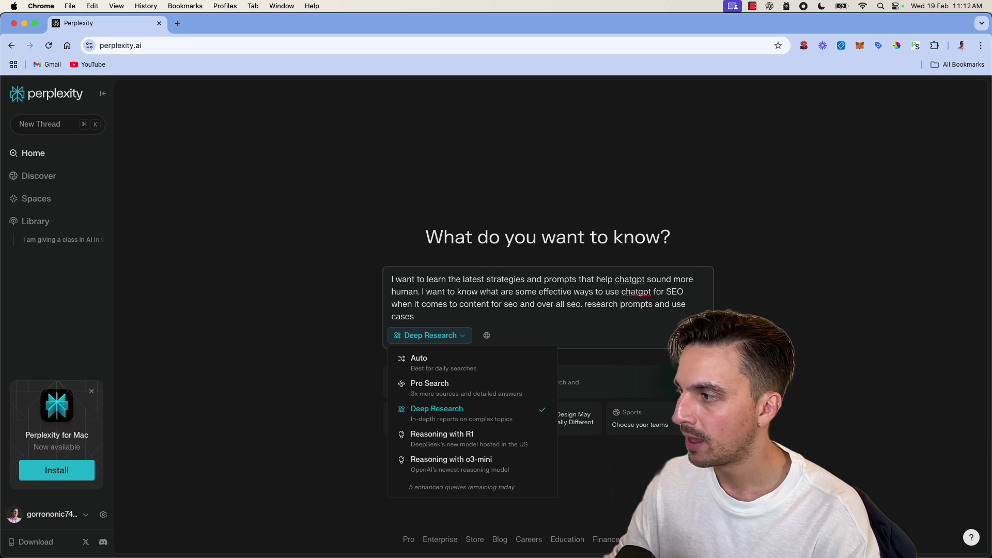
key(Return)
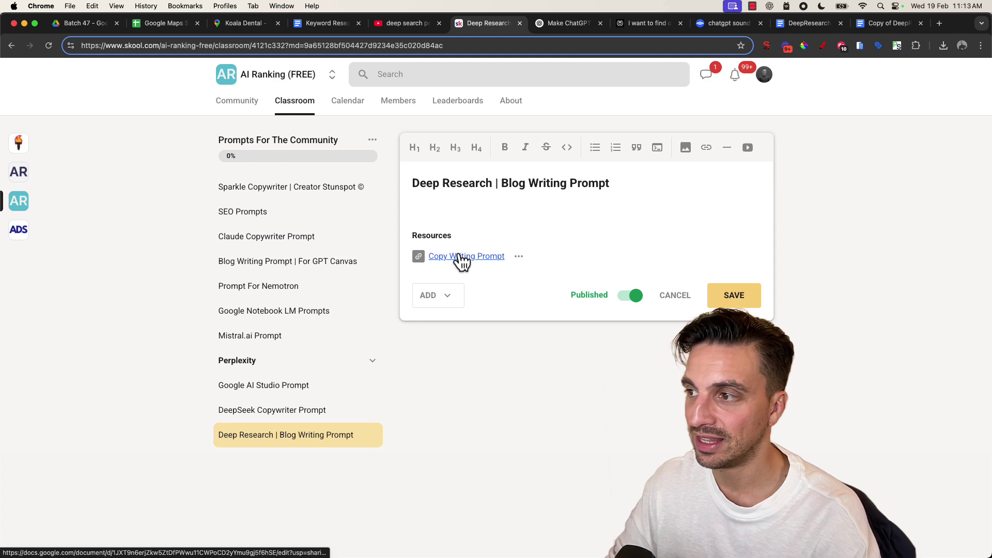
Make a copy of the DeepResearch Prompt document and zoom it to 150%
click(802, 25)
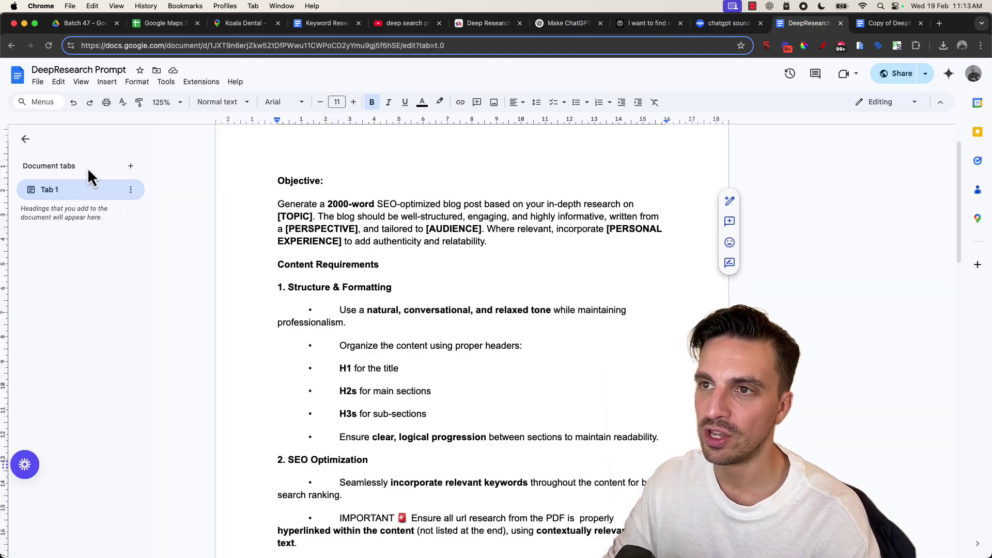
click(38, 83)
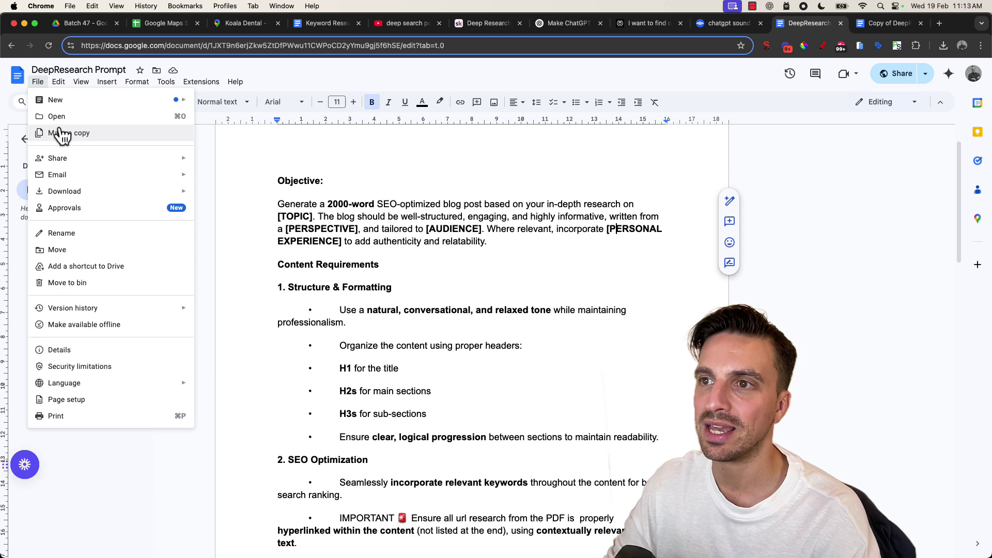
right_click(73, 145)
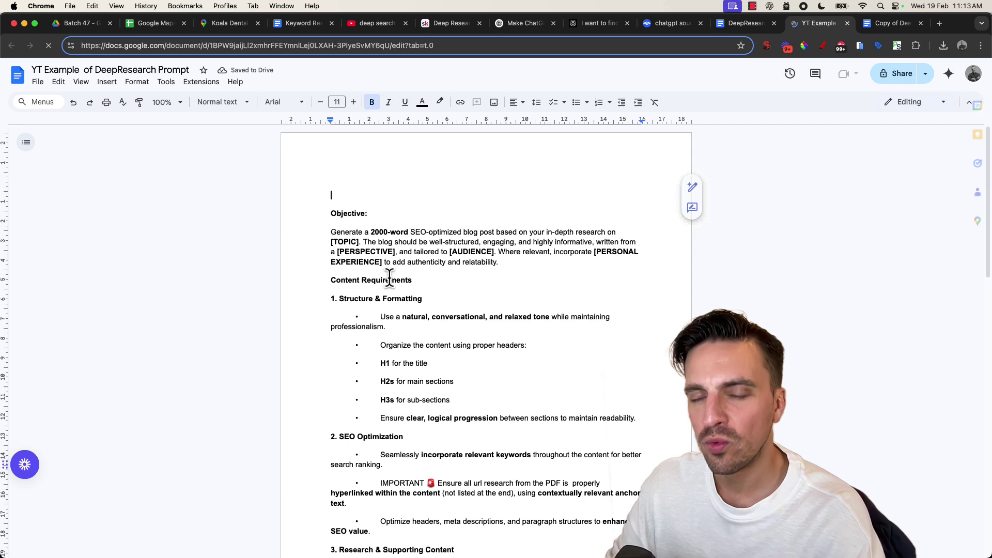
click(168, 102)
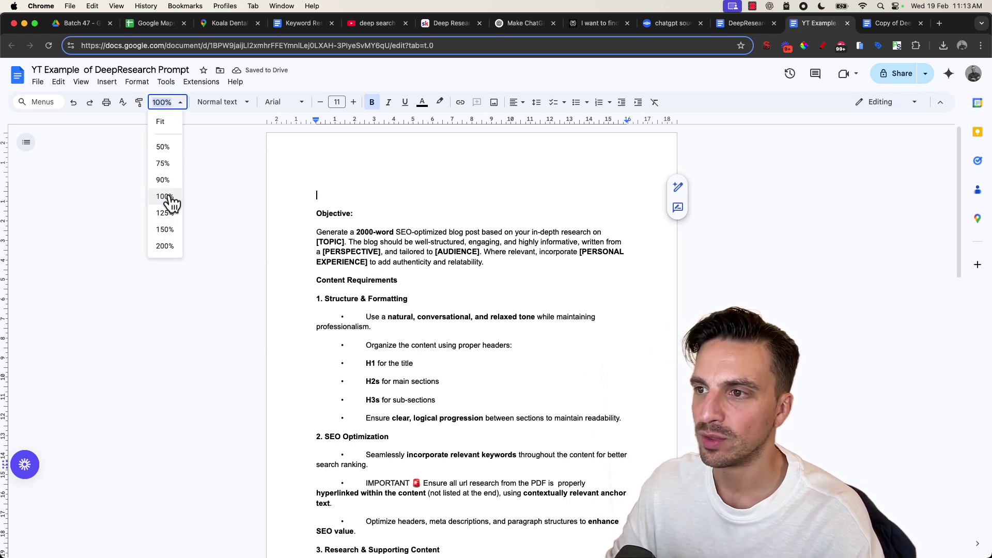
click(169, 231)
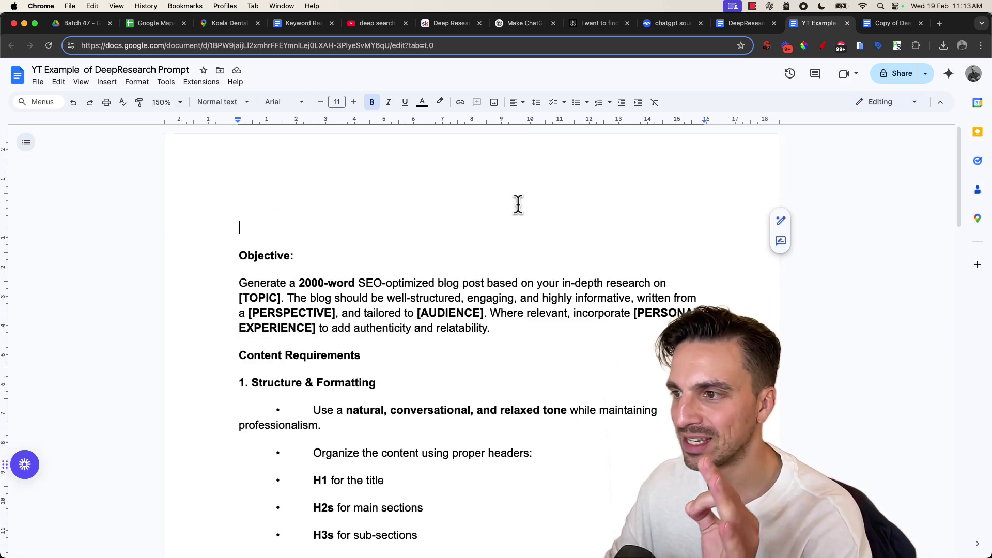
Select the [TOPIC] and [PERSONAL EXPERIENCE] placeholders in the copied prompt
scroll(455, 259, down, 3)
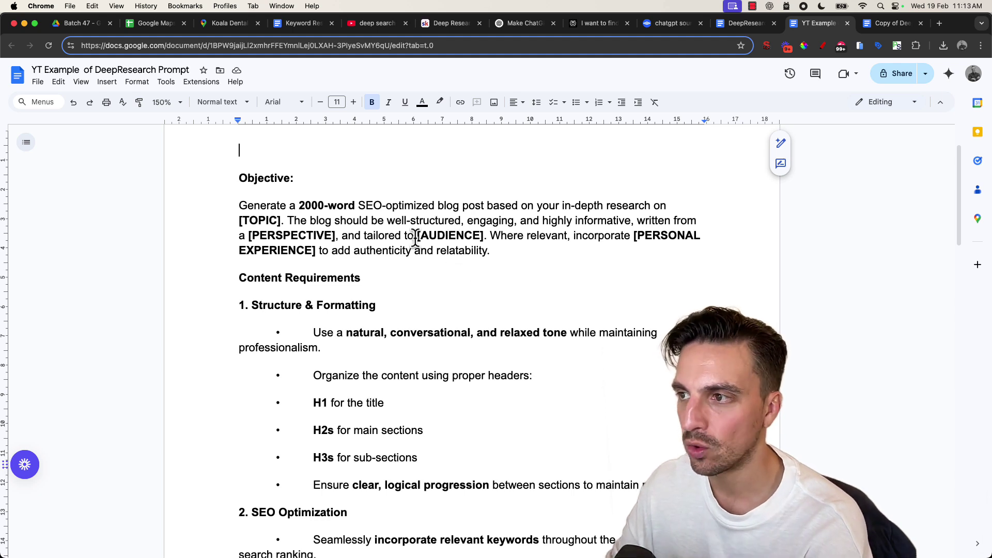
click(238, 220)
drag(240, 220, 279, 220)
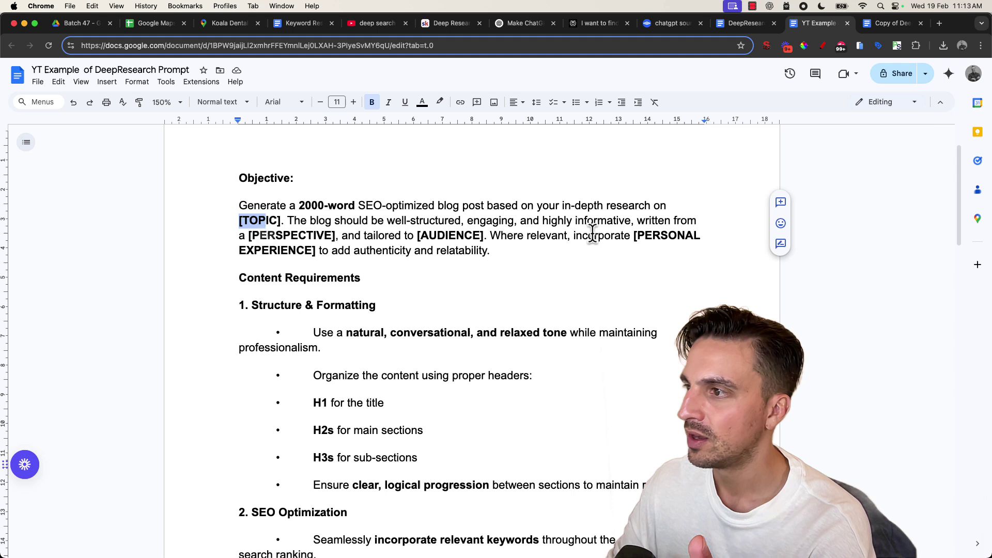
click(635, 236)
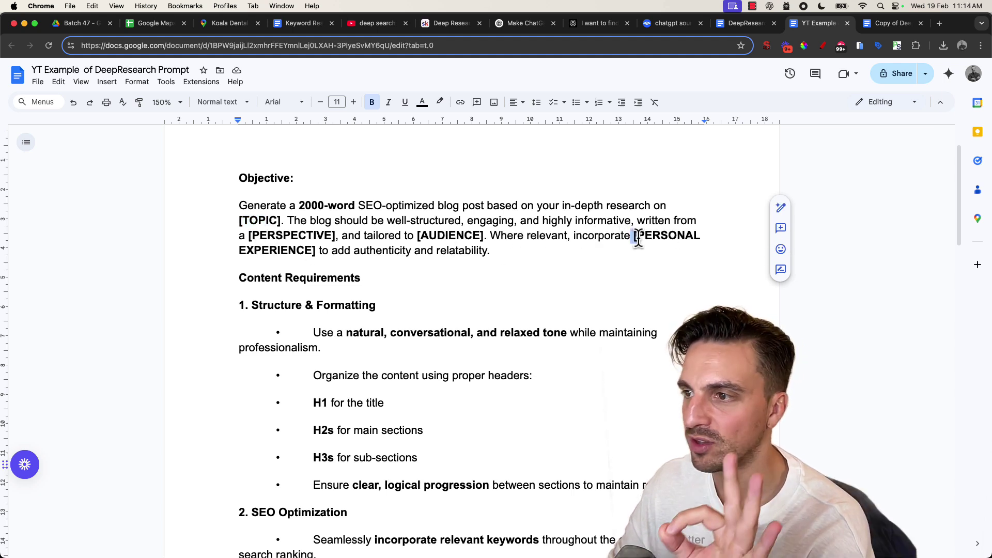
key(alt+shift+Down)
key(Right)
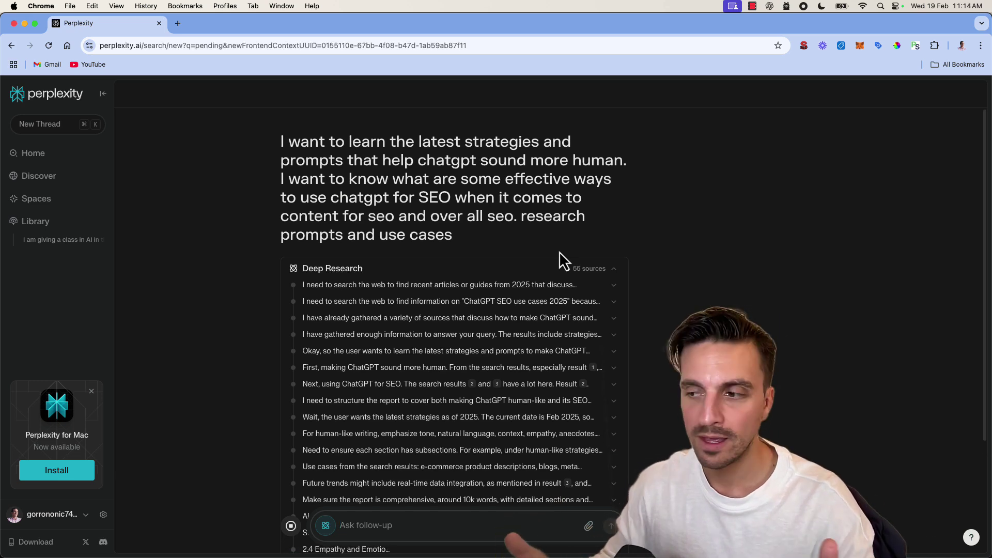
Scroll through the Deep Research steps until the 55-source answer starts writing
scroll(562, 274, down, 3)
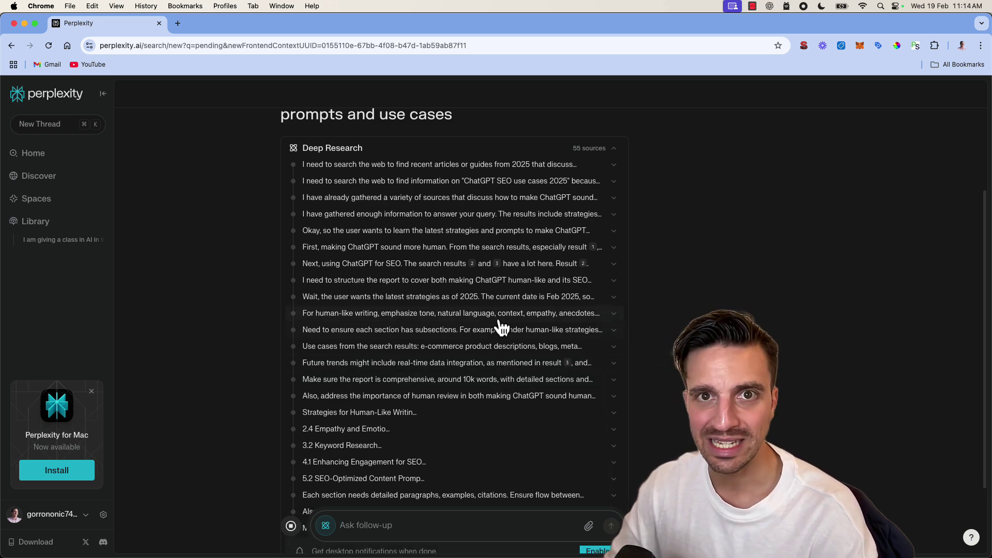
scroll(540, 352, down, 3)
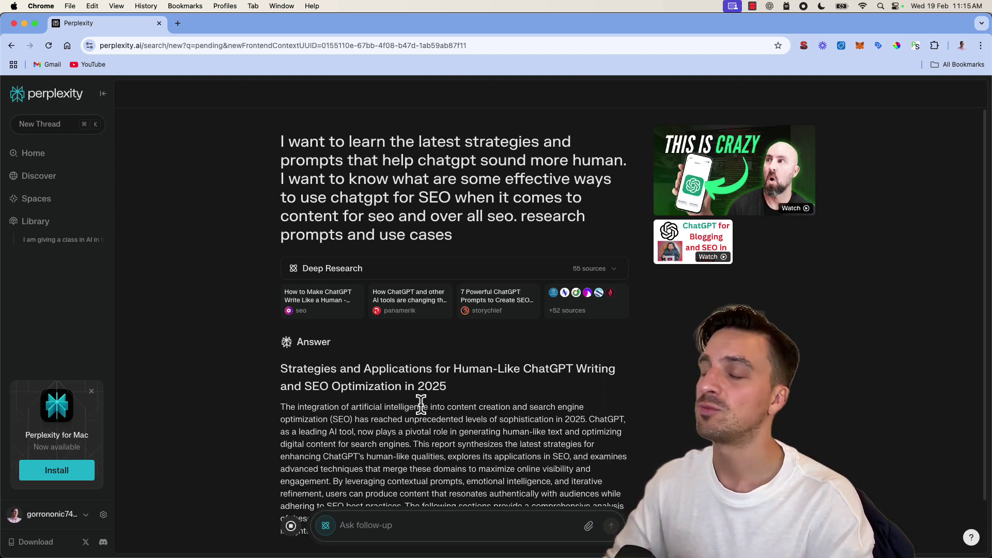
Scroll through the report's intro and human-like writing strategies, then open a blank tab
scroll(475, 287, down, 2)
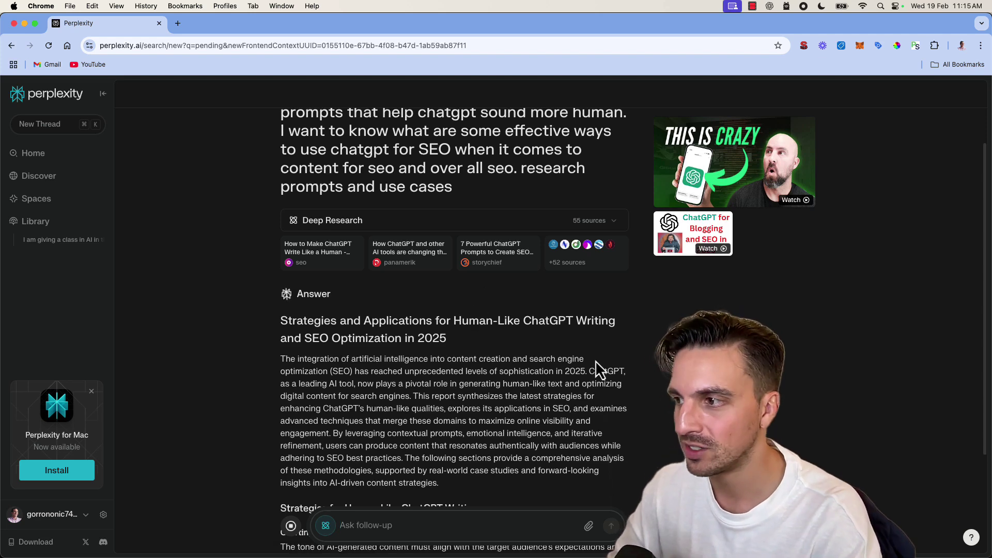
scroll(595, 362, down, 5)
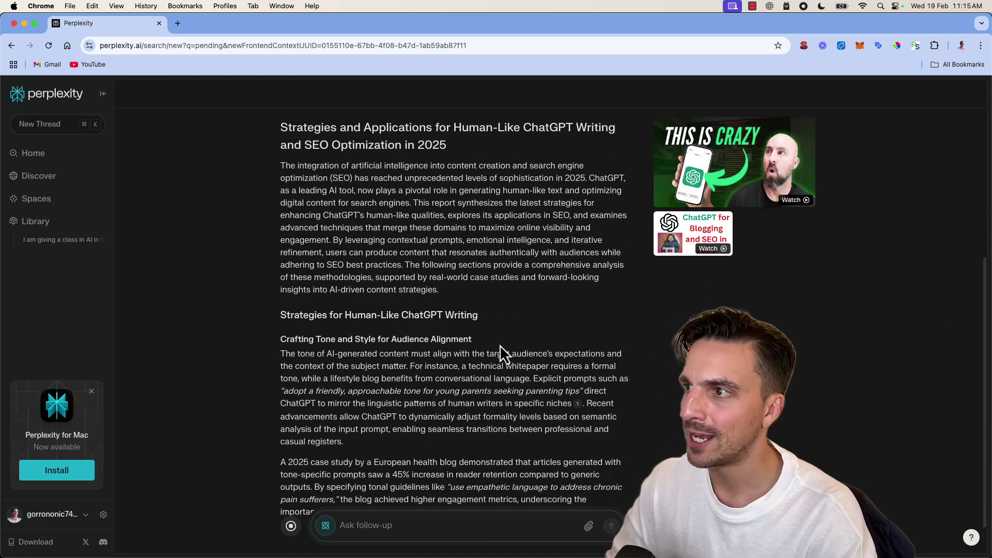
scroll(501, 345, up, 3)
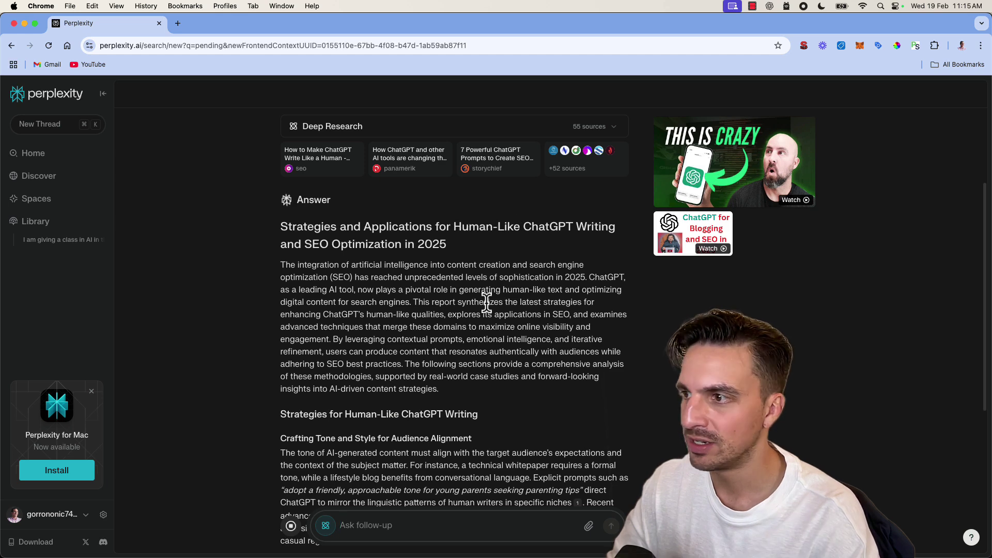
scroll(408, 260, down, 10)
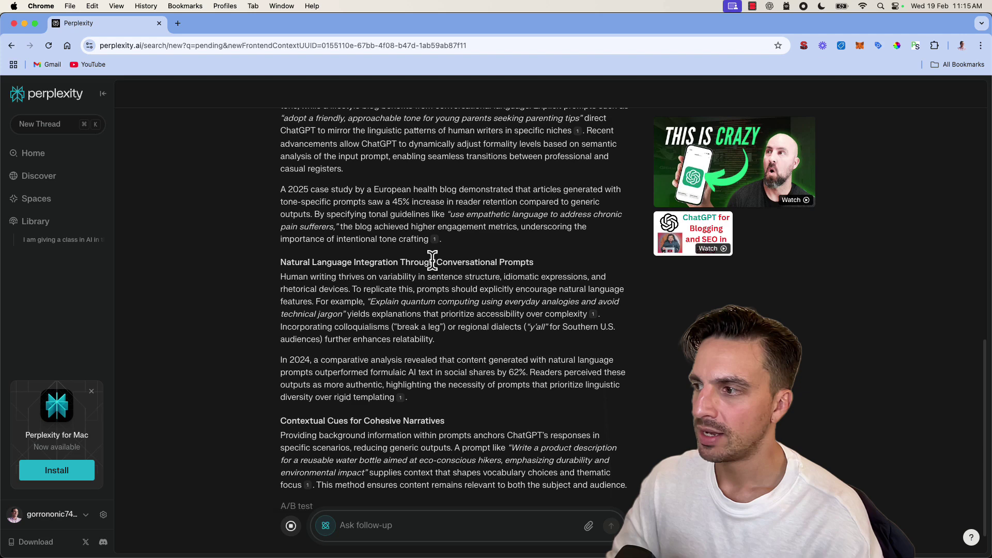
scroll(431, 262, up, 8)
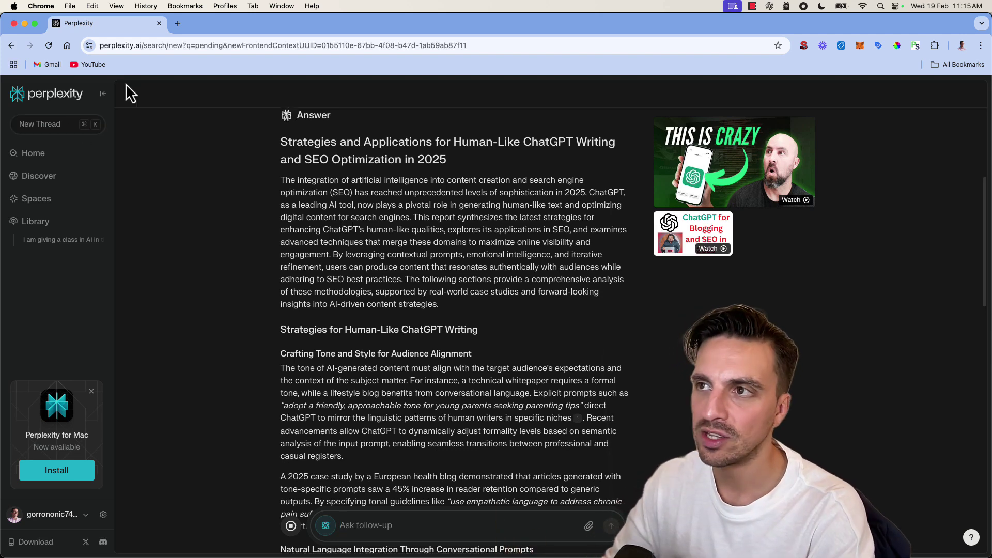
click(172, 26)
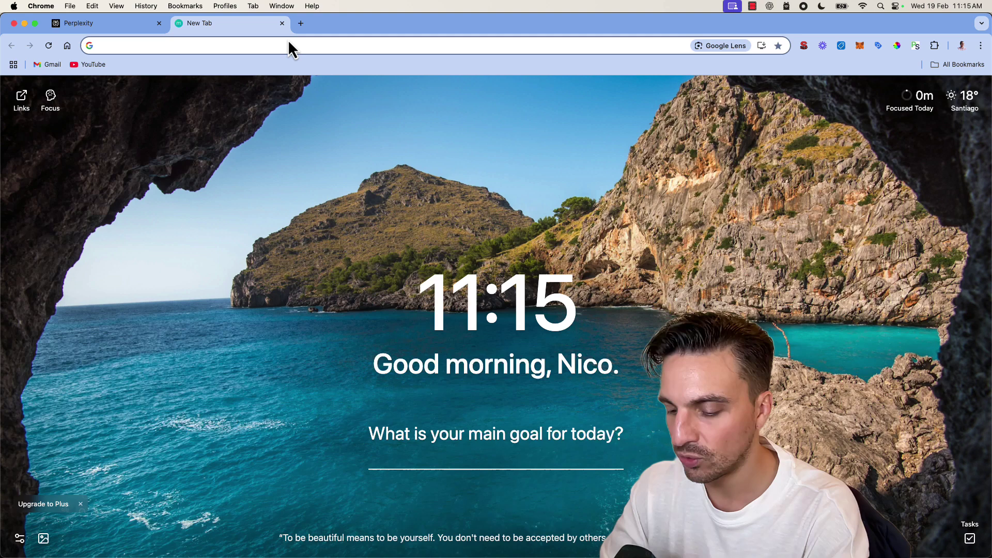
Live-search 'chatgpt natural tone' on alsoasked.com and pan the related-questions graph
text(people)
key(Return)
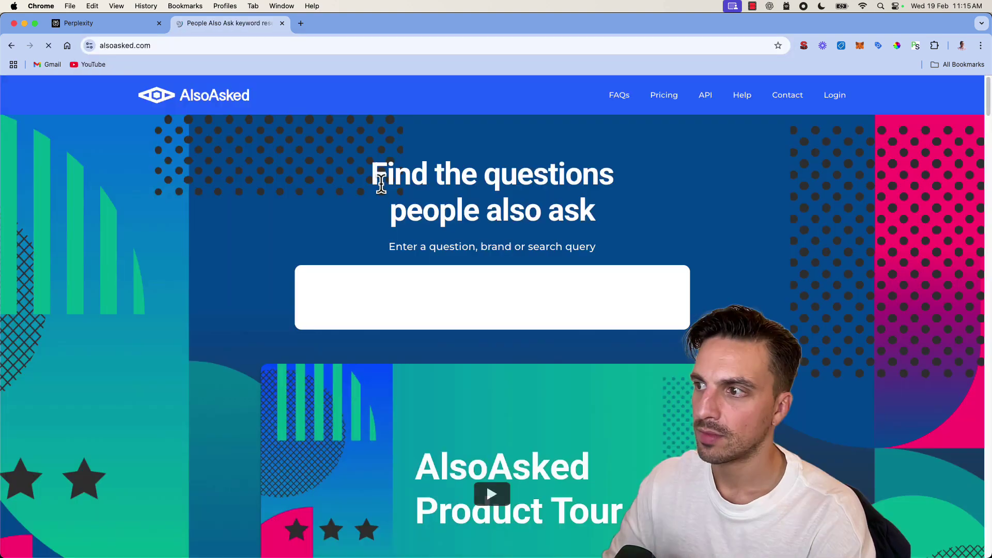
click(374, 289)
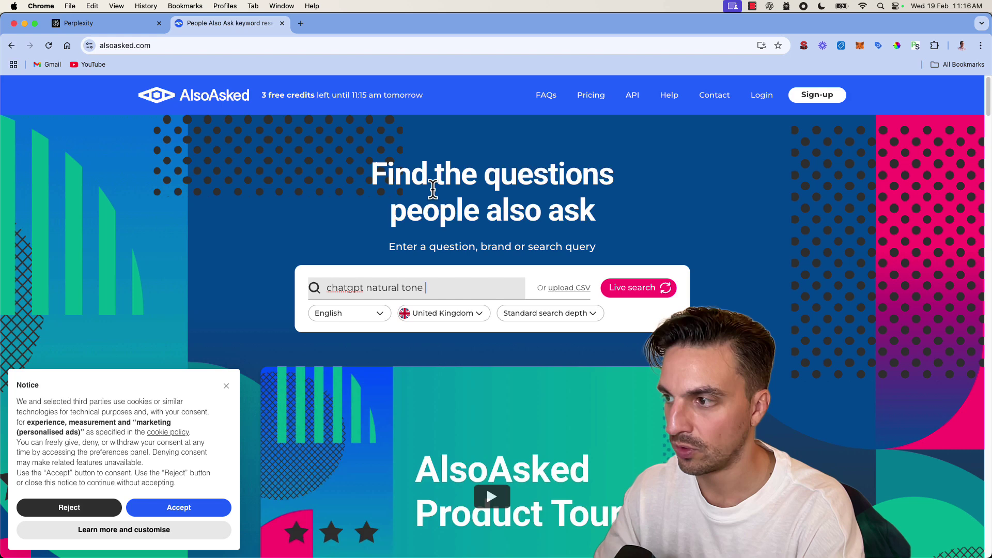
click(640, 293)
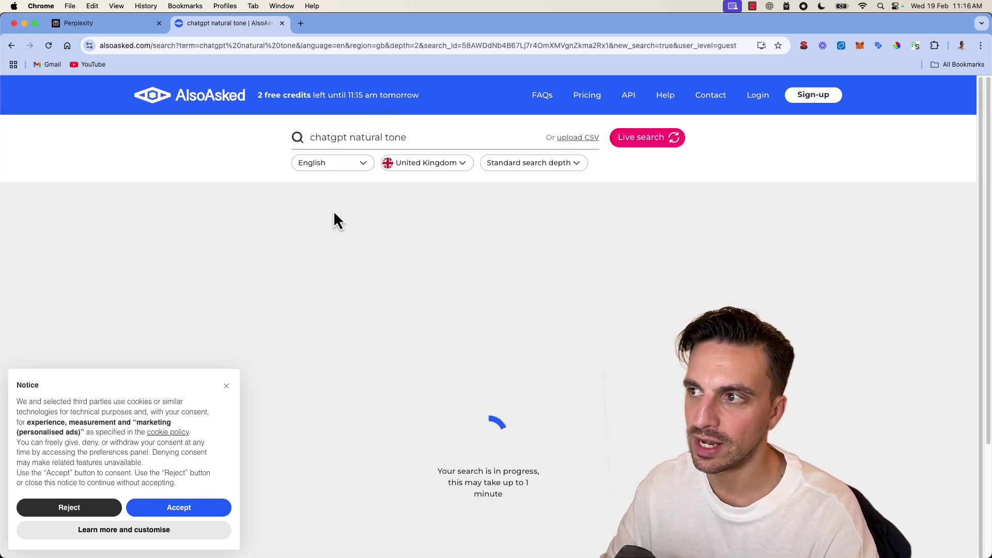
click(227, 388)
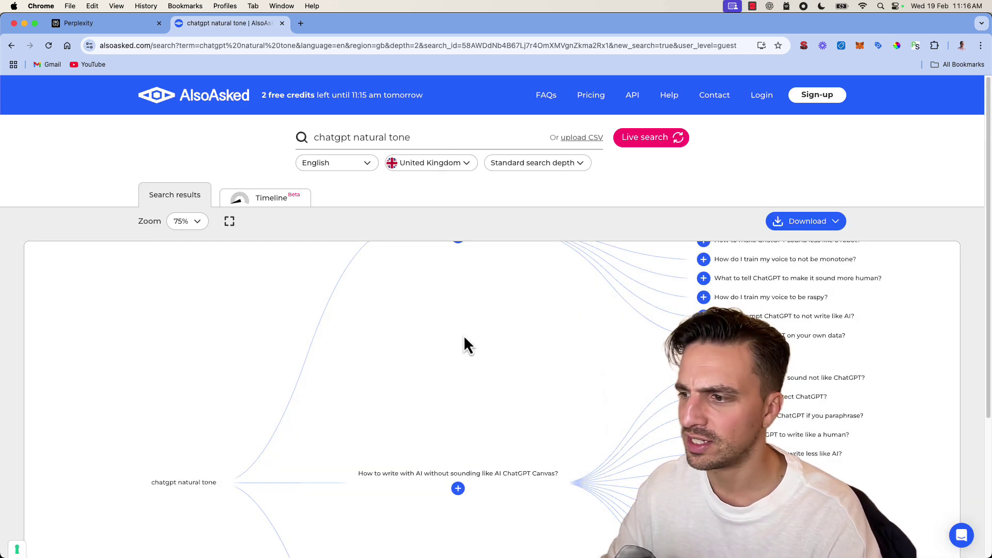
drag(467, 346, 246, 501)
scroll(564, 300, up, 5)
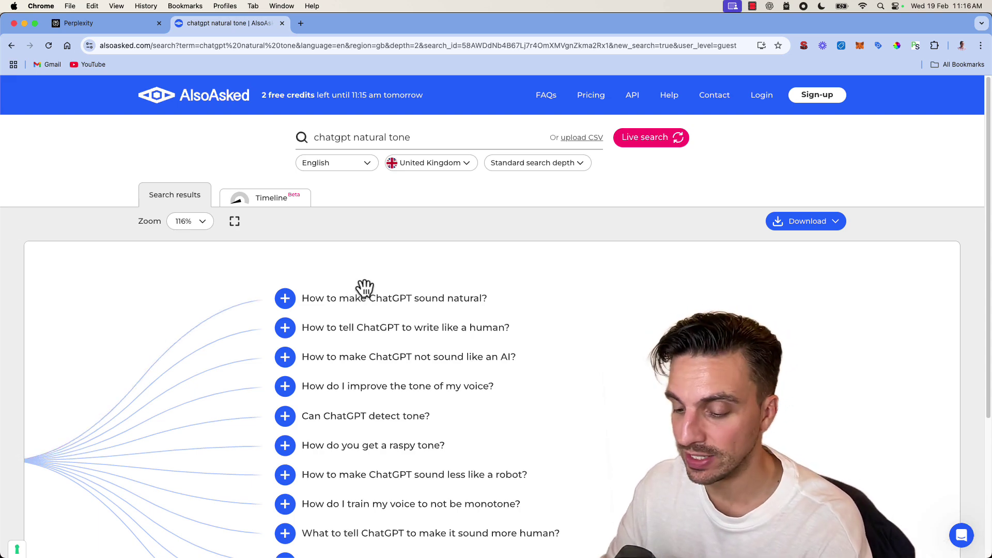
key(ctrl+Up)
Paste the ChatGPT natural-tone topic, SEO perspective and SEO agency audience over their placeholders
click(476, 237)
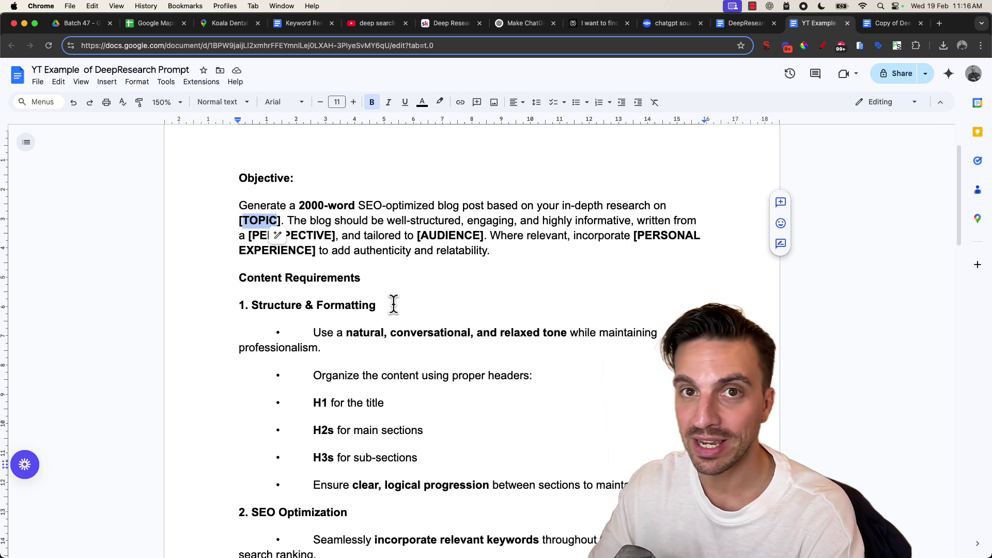
text(how to make chatgpt sound more natural)
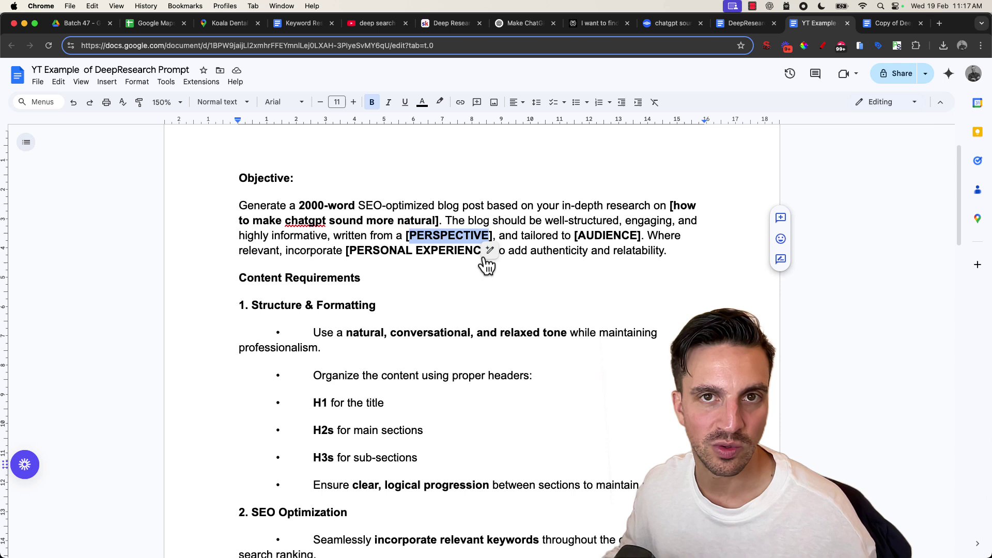
text(perspective to use chatgpt to get higher seo results)
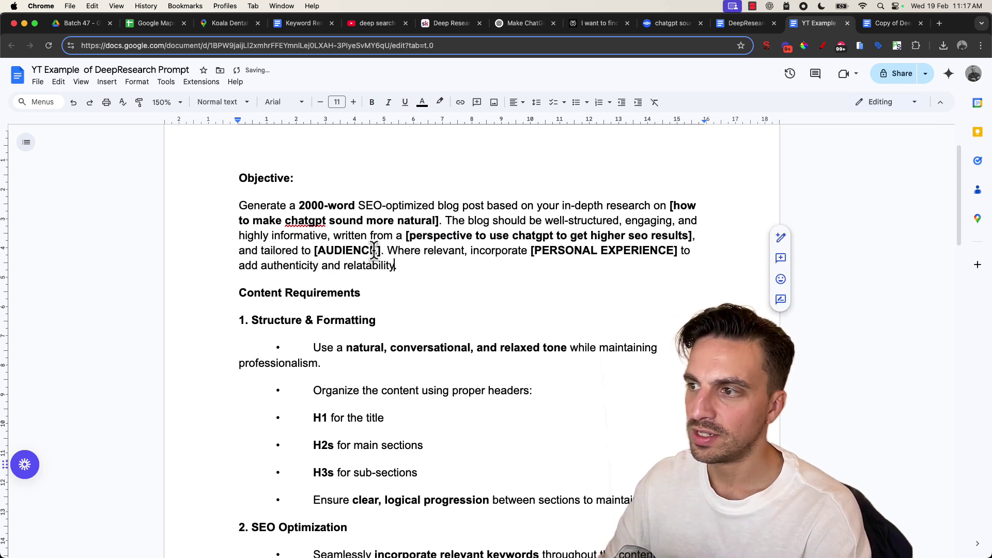
drag(378, 251, 337, 252)
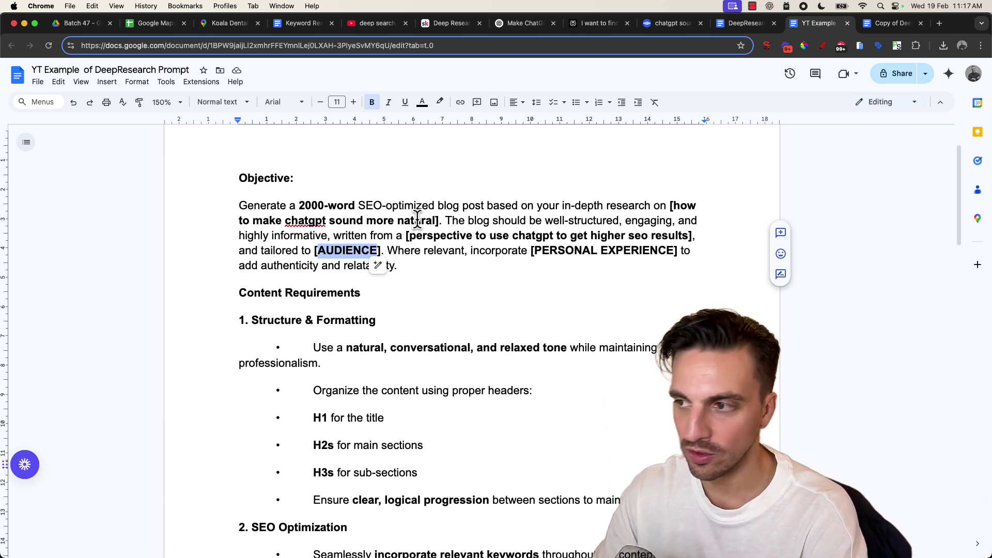
text(SEO agency owners or small businesses doing their own seo)
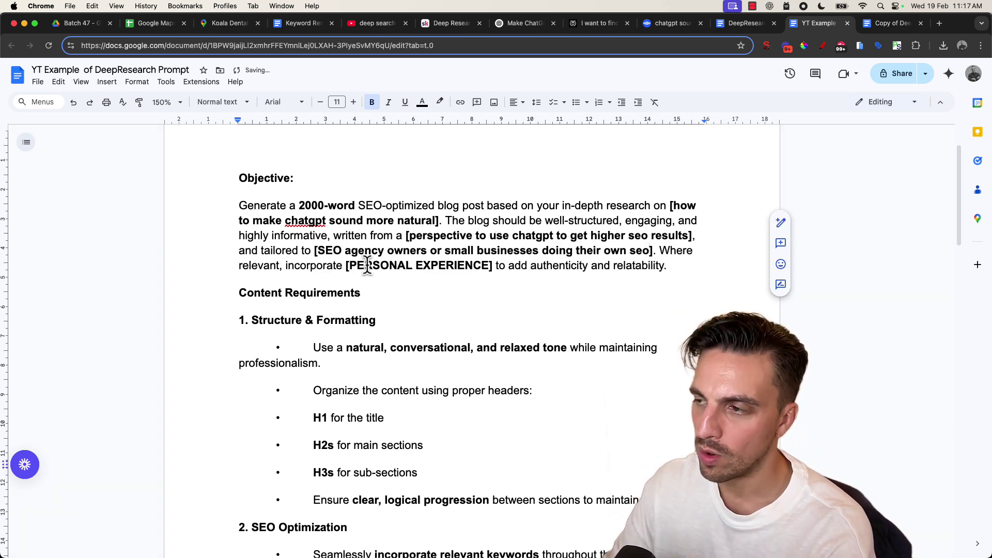
drag(351, 264, 454, 270)
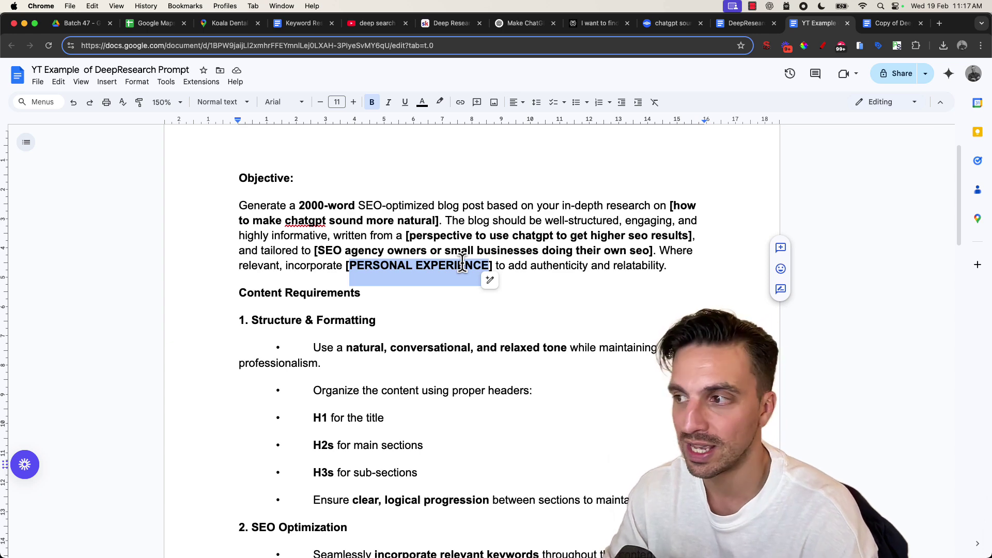
Paste the Otter.ai transcription anecdote over [PERSONAL EXPERIENCE] and scroll through the prompt sections
text(my experience of using otterai to transcribe my thoughts on a topic and asking chatgpt to copy my tone of voice from the transcription as close as possible, this gets gpt to sound very close to my tone of voice)
click(267, 280)
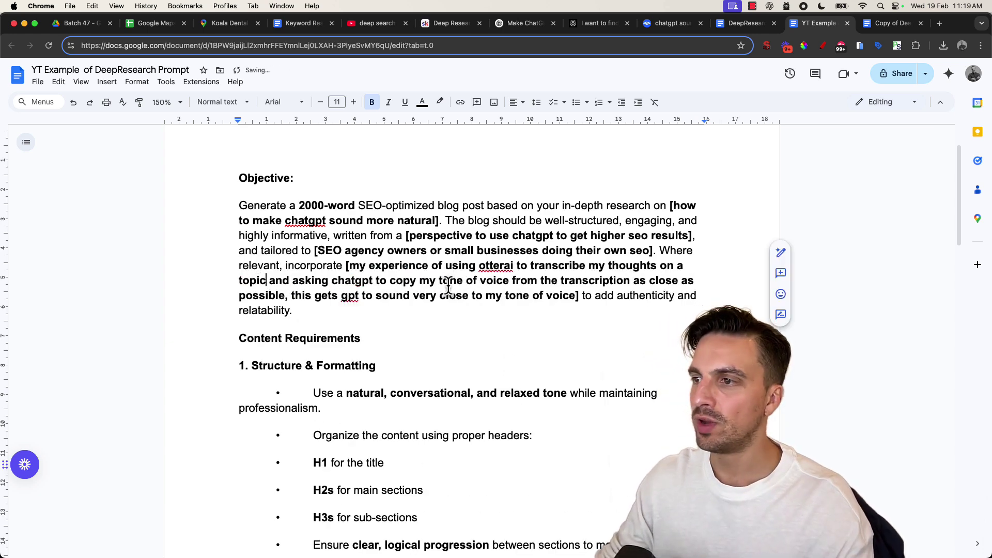
drag(348, 266, 579, 295)
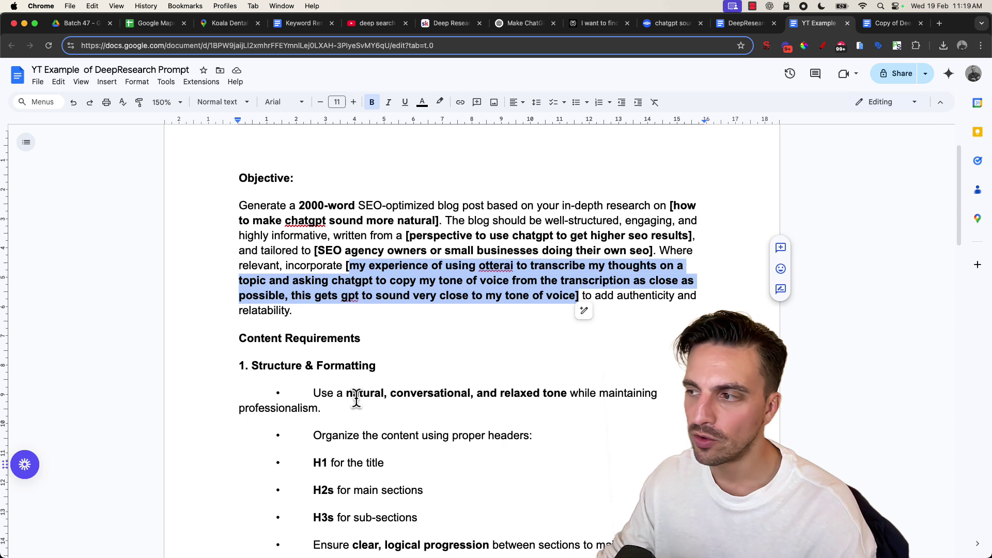
click(407, 324)
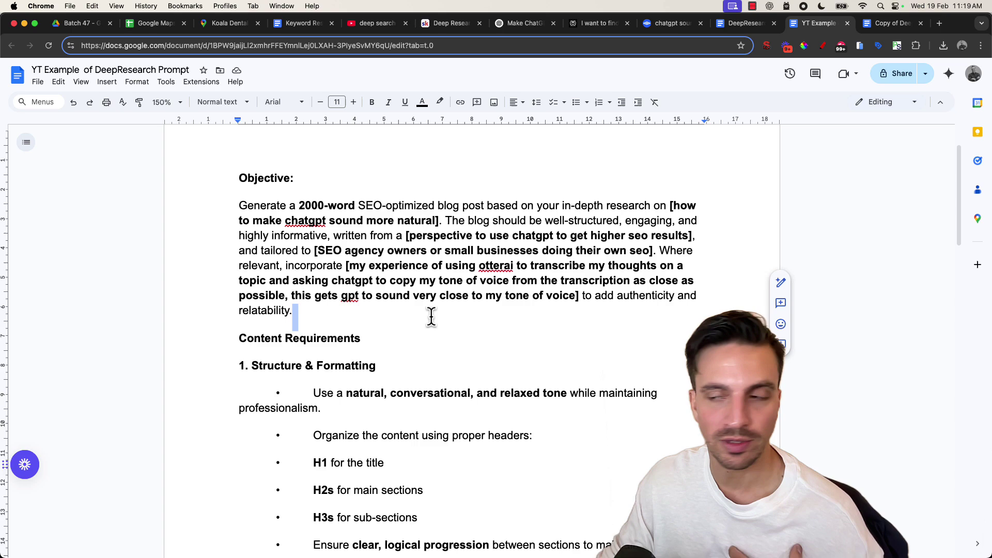
scroll(433, 323, down, 15)
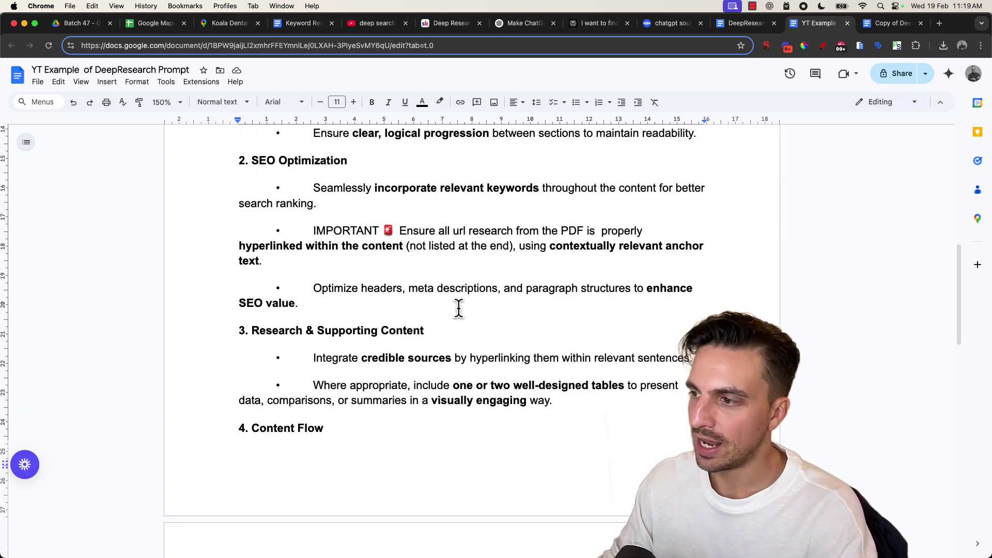
scroll(414, 356, down, 6)
scroll(470, 297, up, 10)
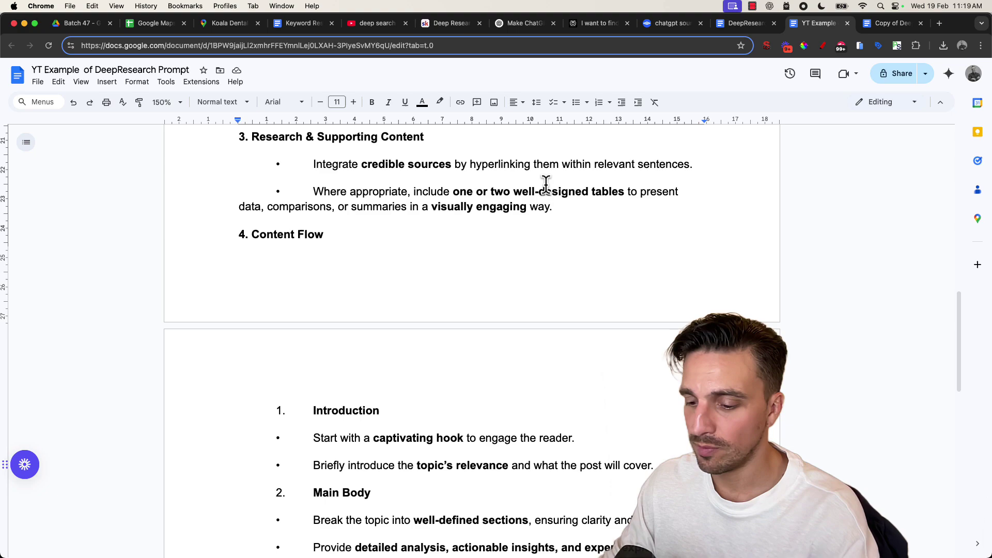
Export the Perplexity research answer as the PDF 'I want to learn the latest strategies and prompts'
key(ctrl+Up)
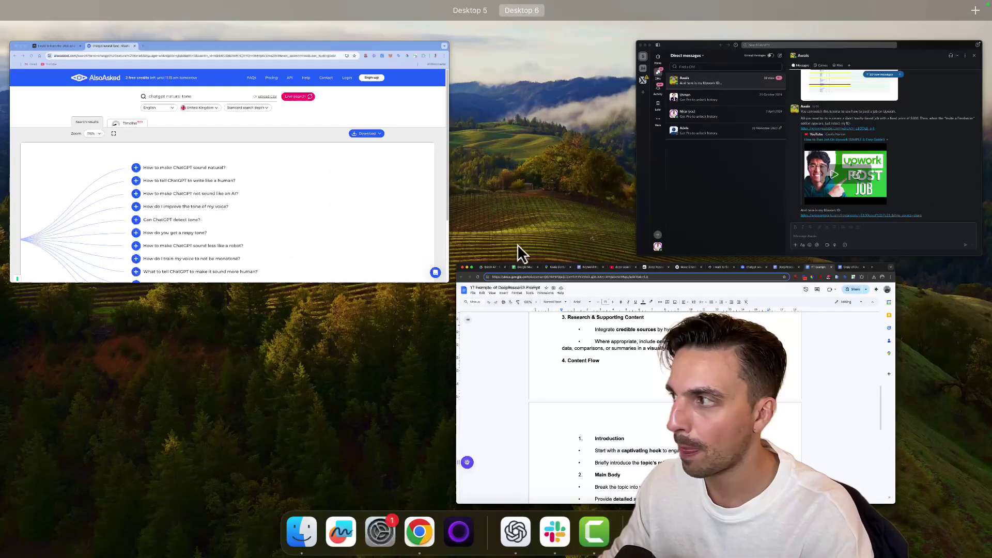
click(413, 155)
click(106, 22)
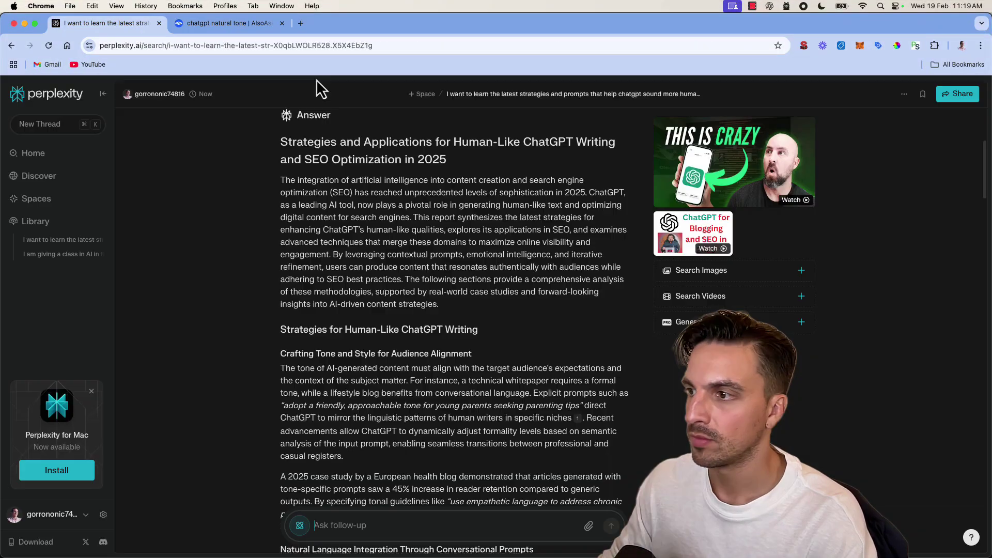
scroll(396, 282, down, 15)
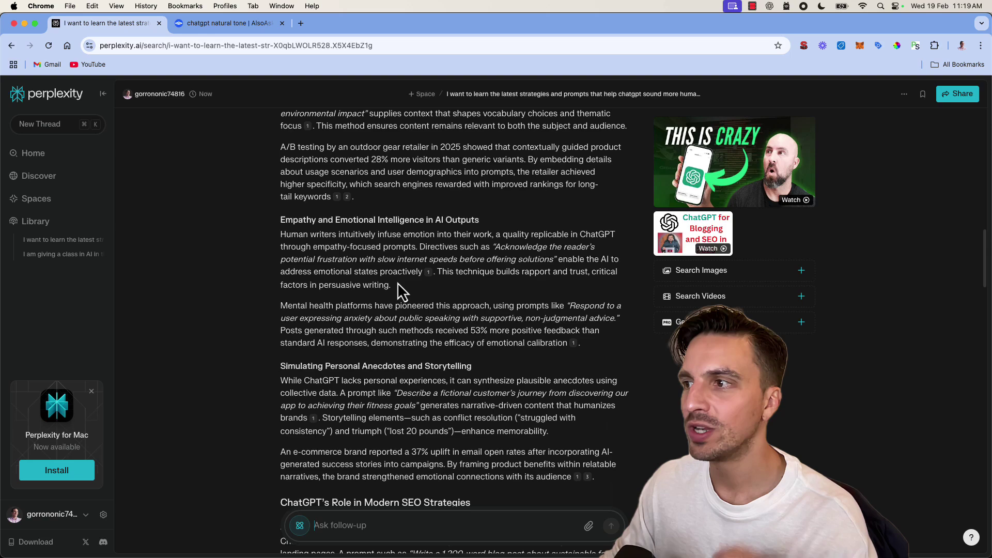
scroll(395, 284, down, 6)
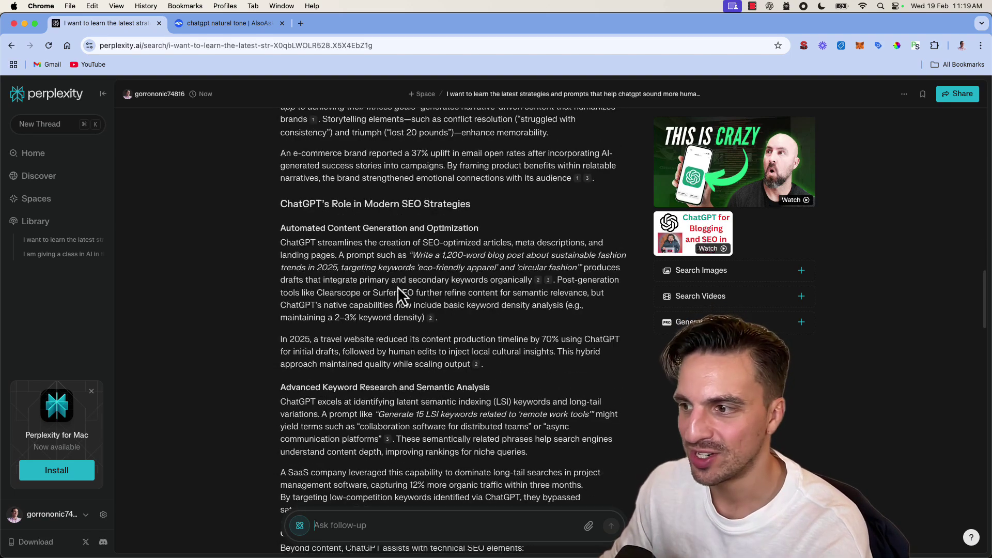
scroll(403, 325, down, 8)
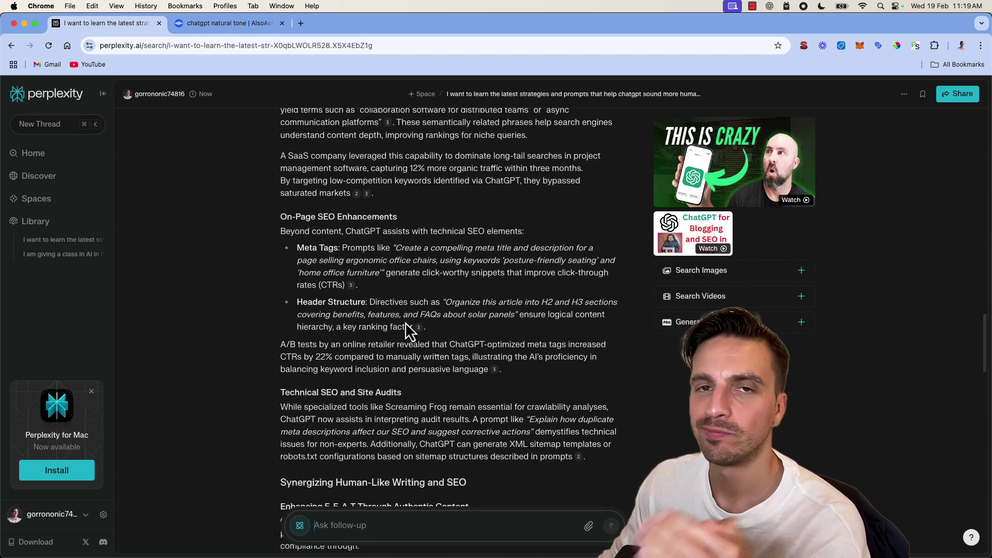
scroll(404, 325, down, 10)
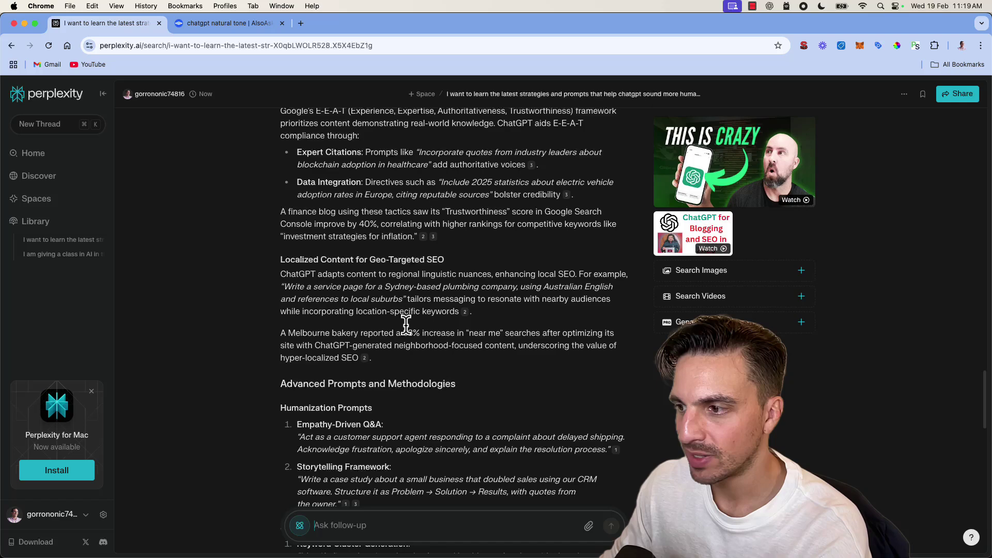
scroll(383, 269, down, 15)
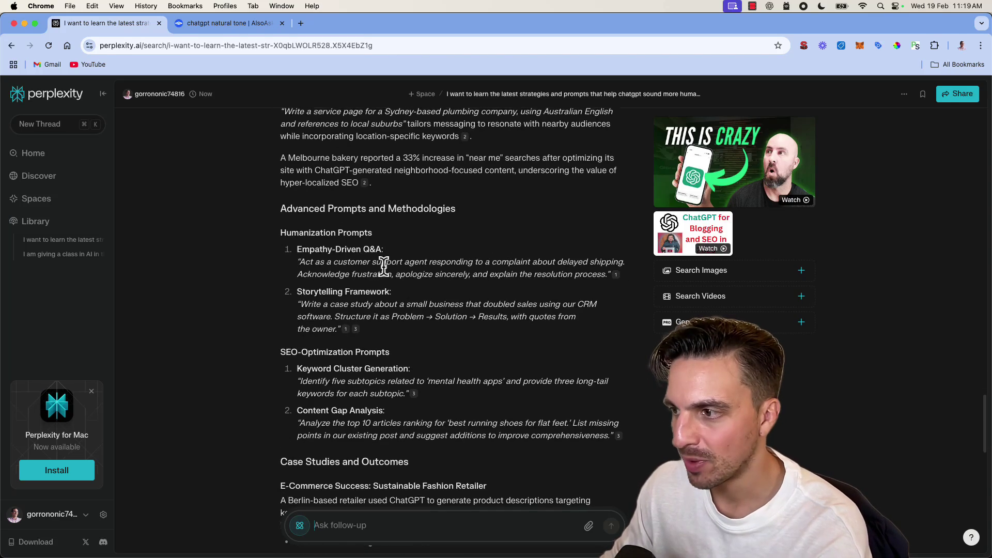
scroll(387, 271, down, 3)
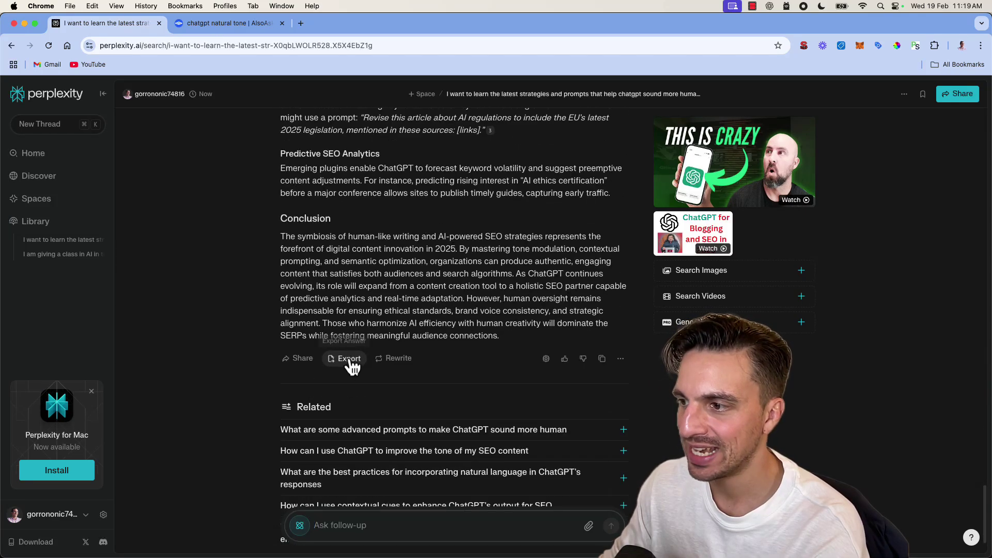
click(350, 359)
click(320, 379)
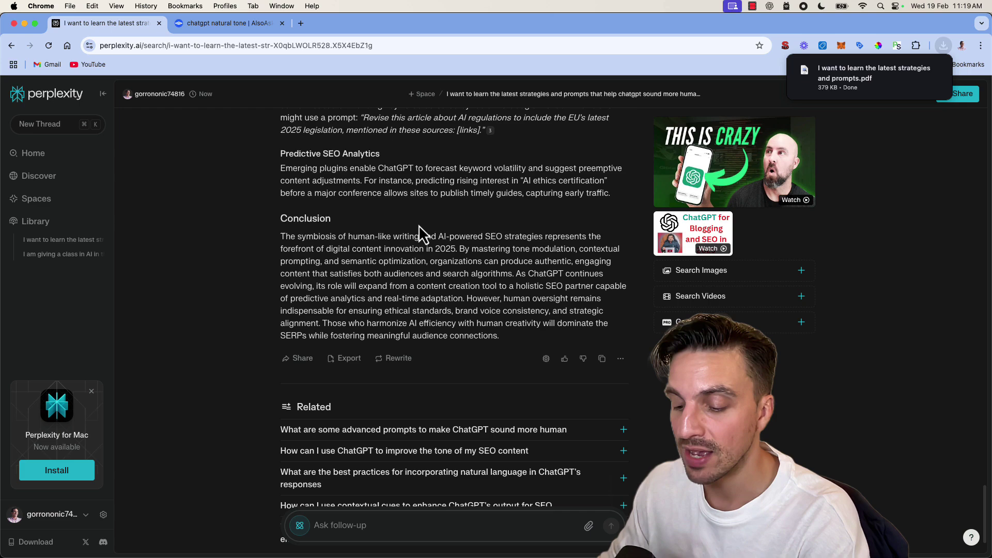
Start a new ChatGPT chat and attach the Perplexity research PDF
key(ctrl+Up)
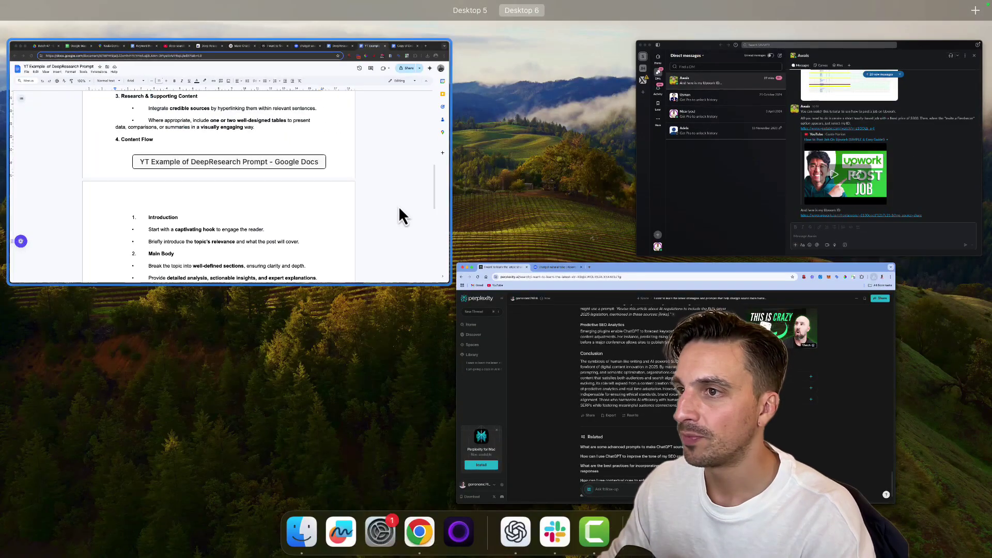
click(398, 209)
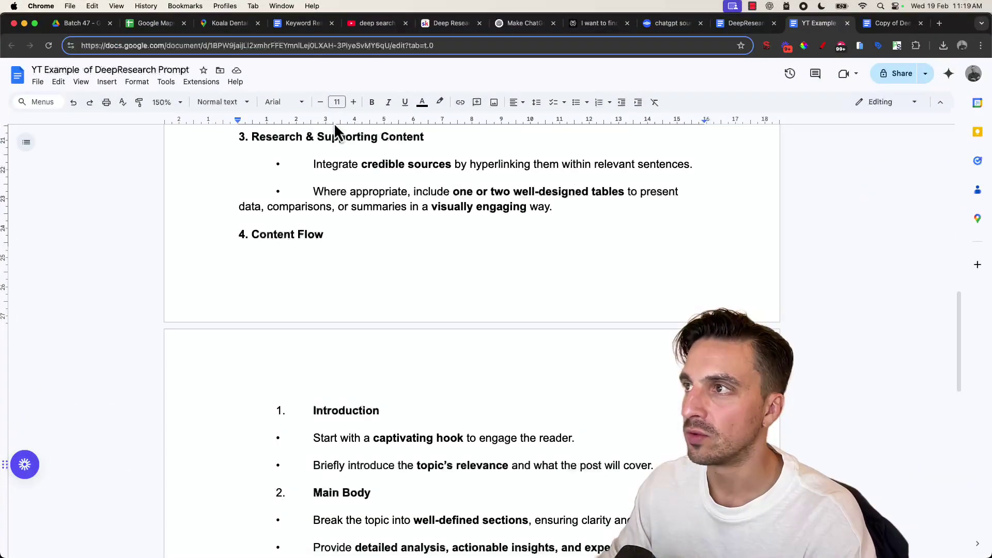
click(536, 24)
click(118, 72)
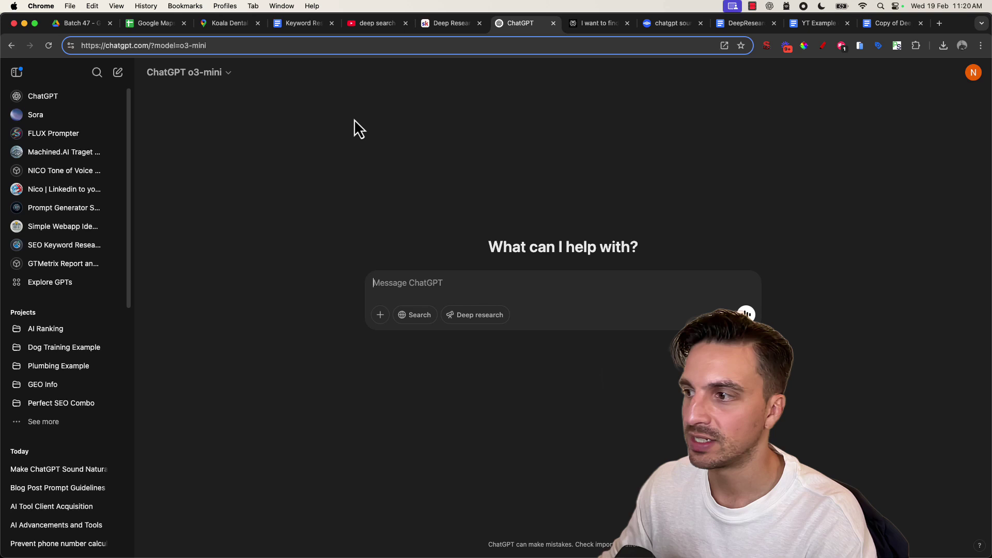
key(super+v)
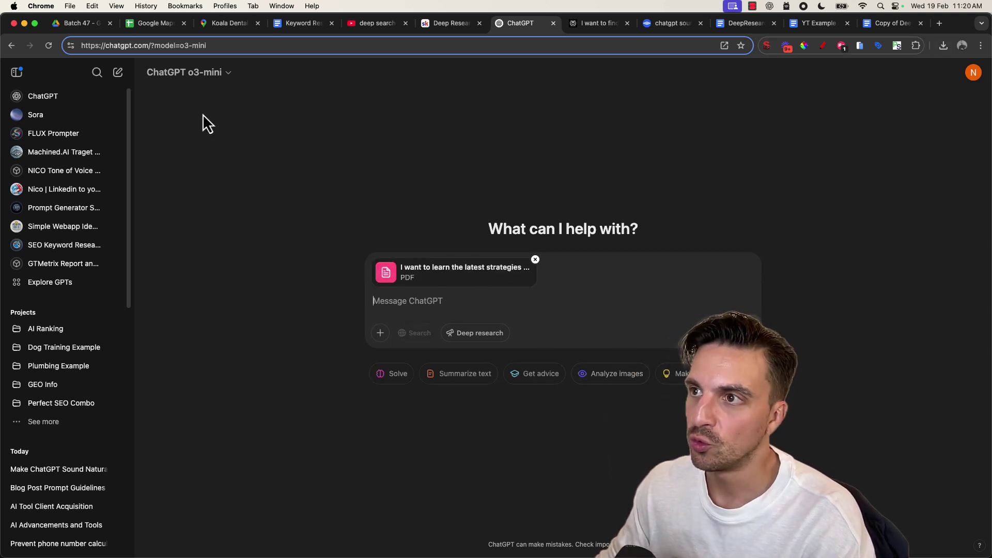
Copy the whole blog-writing prompt from the Google Doc into the chat message
click(806, 26)
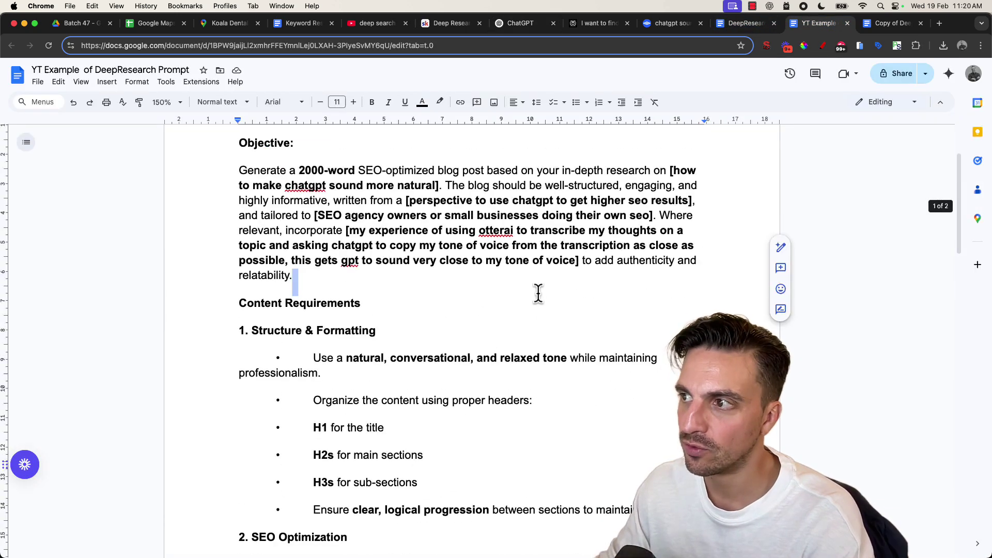
key(super+a)
key(super+c)
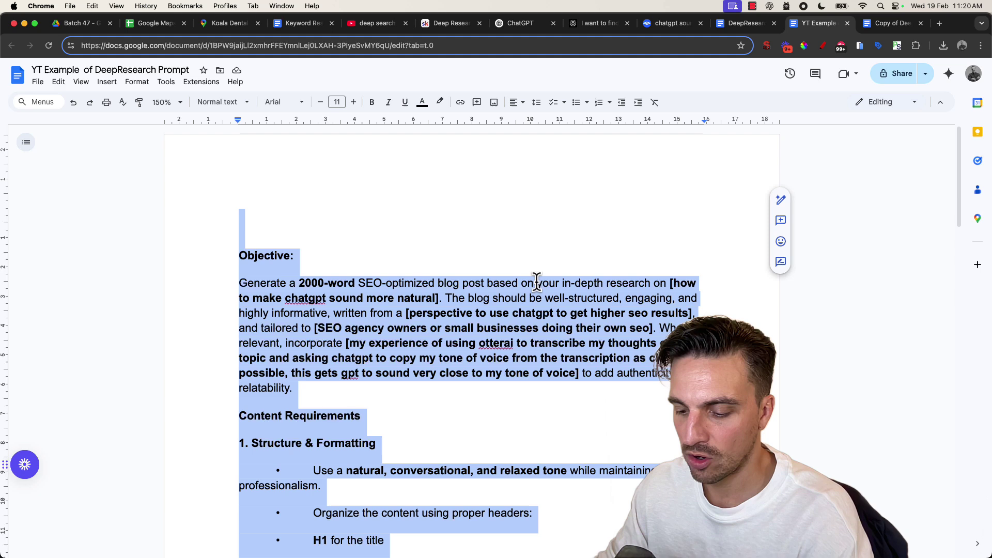
click(518, 24)
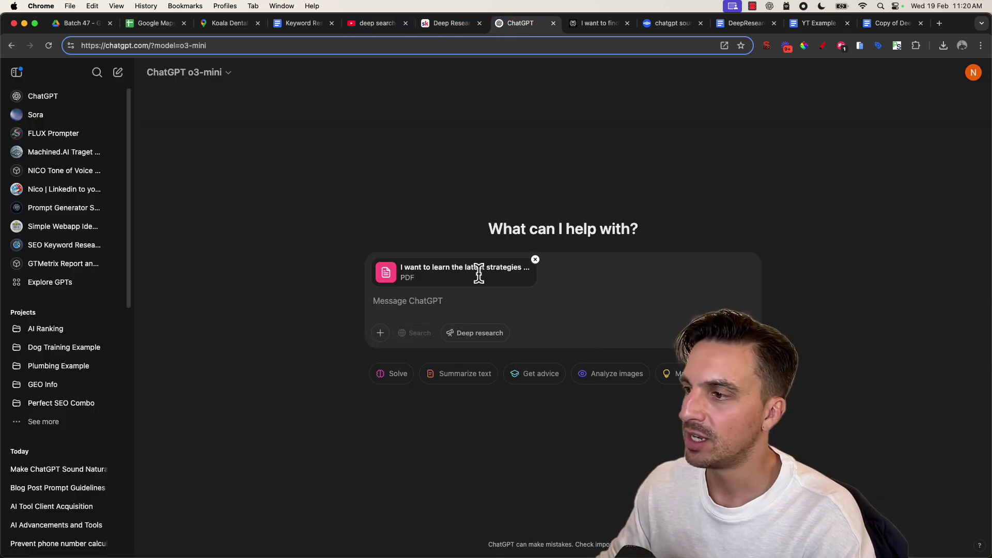
key(super+v)
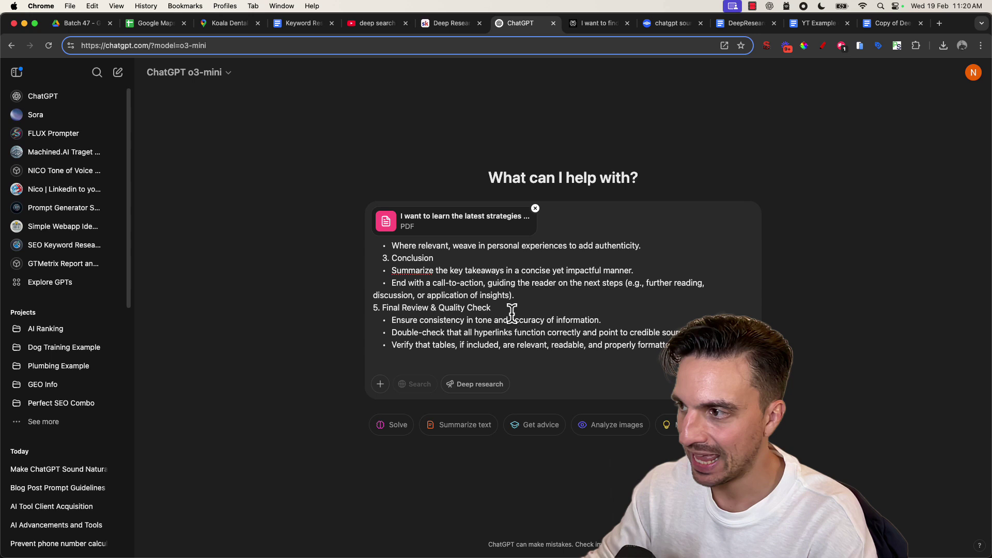
Send the prompt with the PDF and review the generated post's title
key(Return)
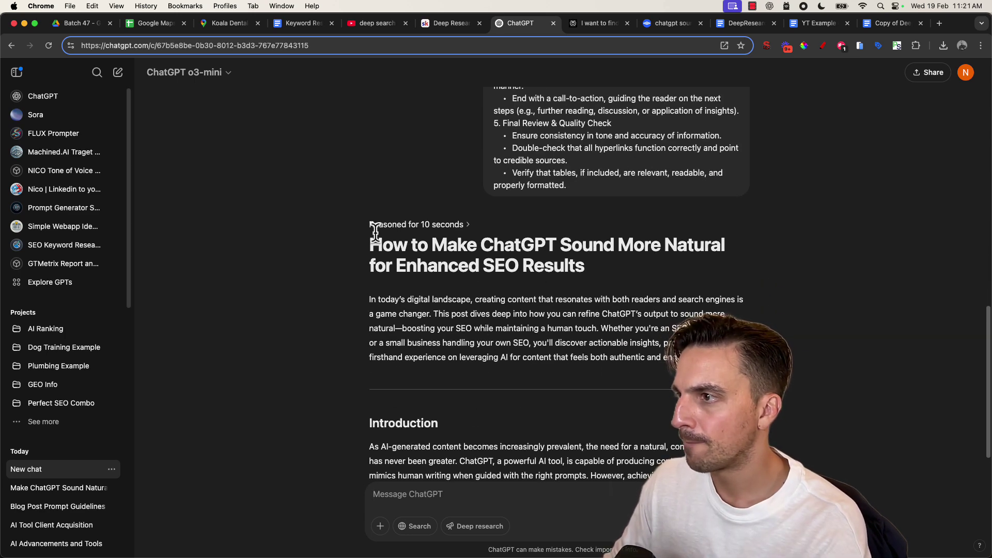
drag(363, 243, 685, 270)
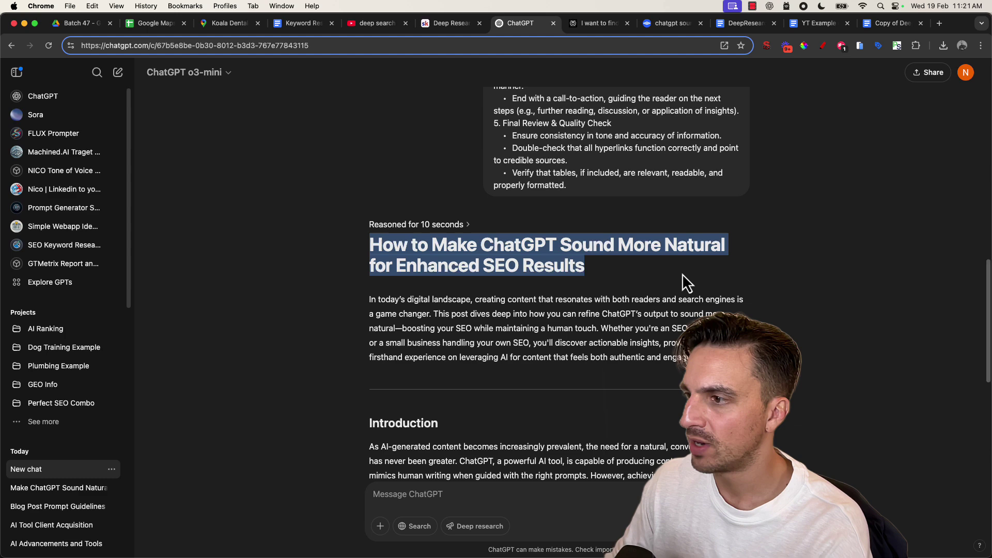
scroll(682, 283, down, 5)
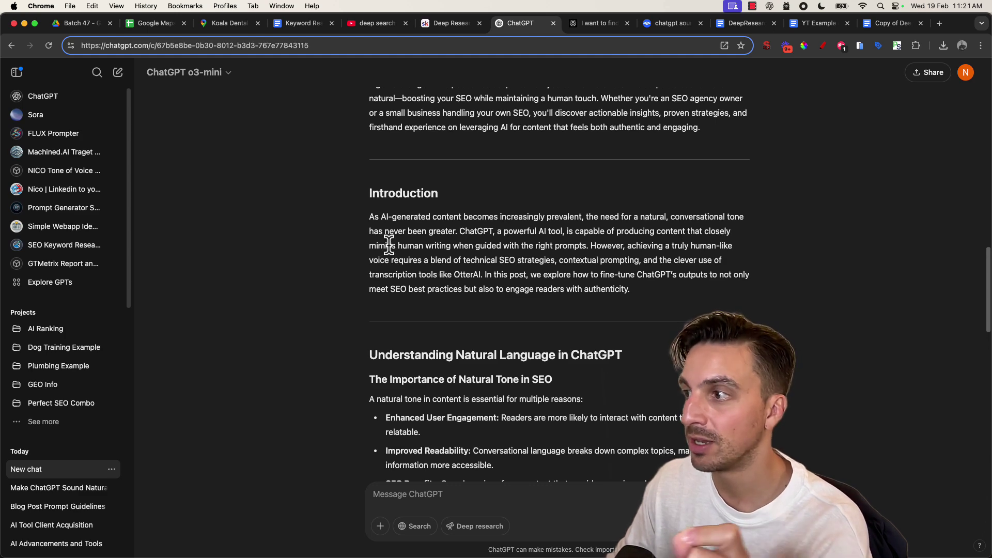
scroll(542, 228, down, 3)
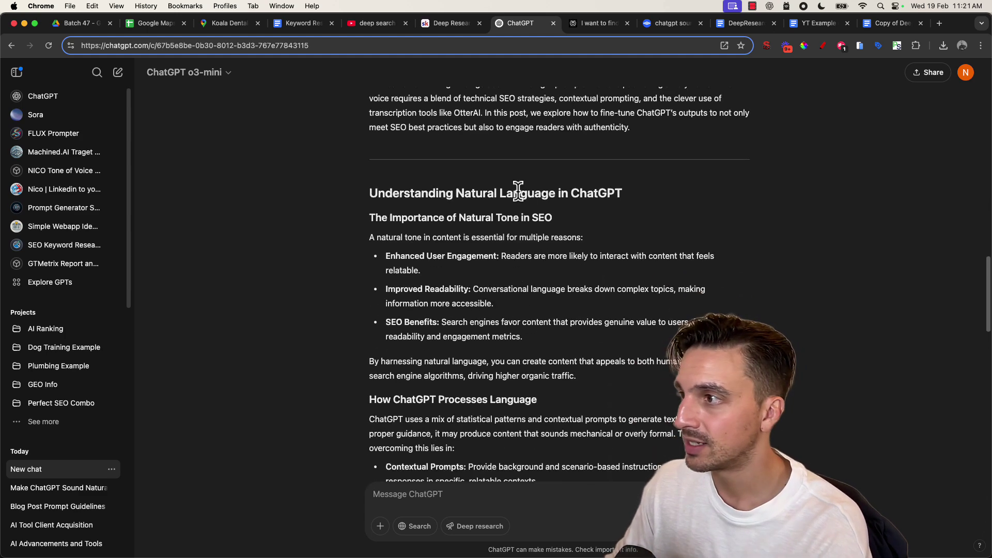
scroll(459, 249, down, 5)
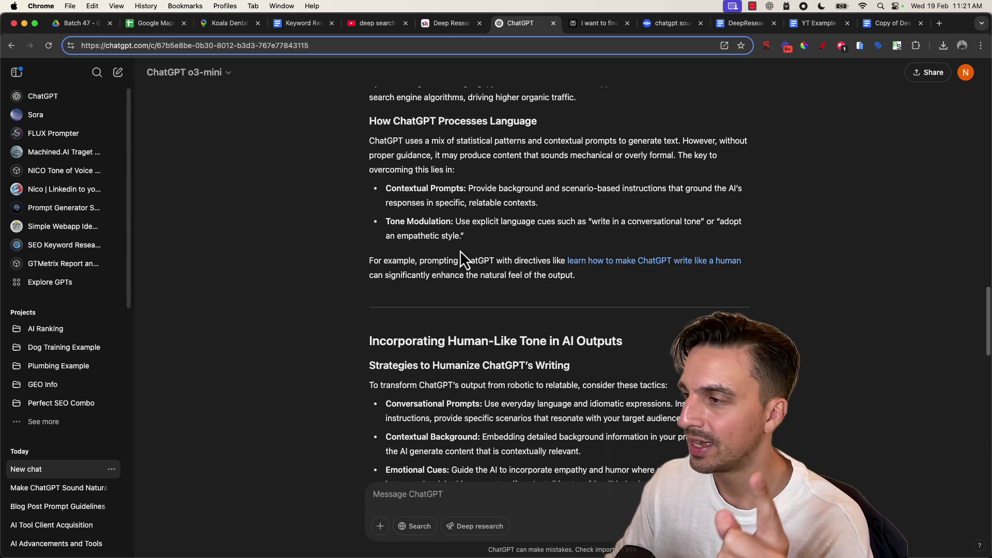
Open the cited seo.london article in a new tab, then return to the post
click(616, 263)
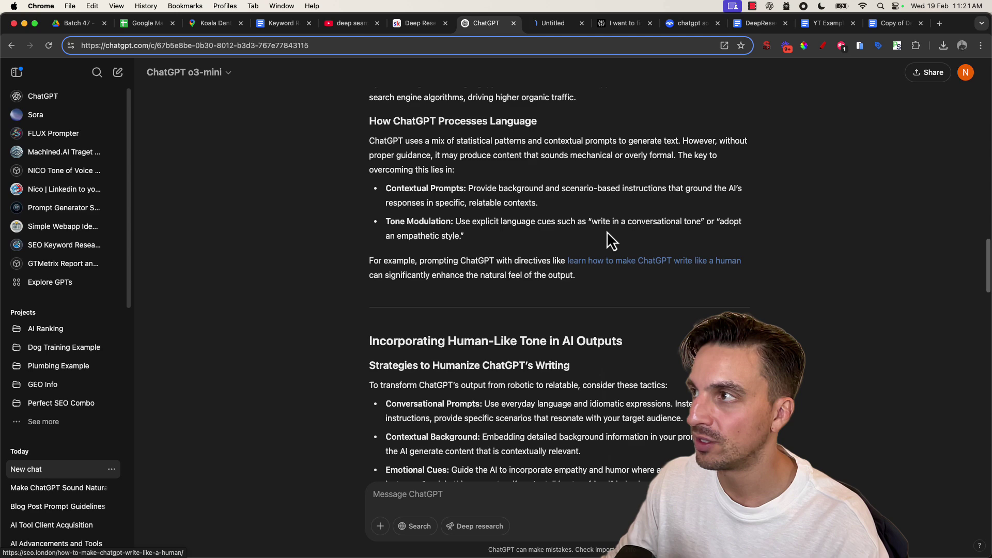
click(545, 29)
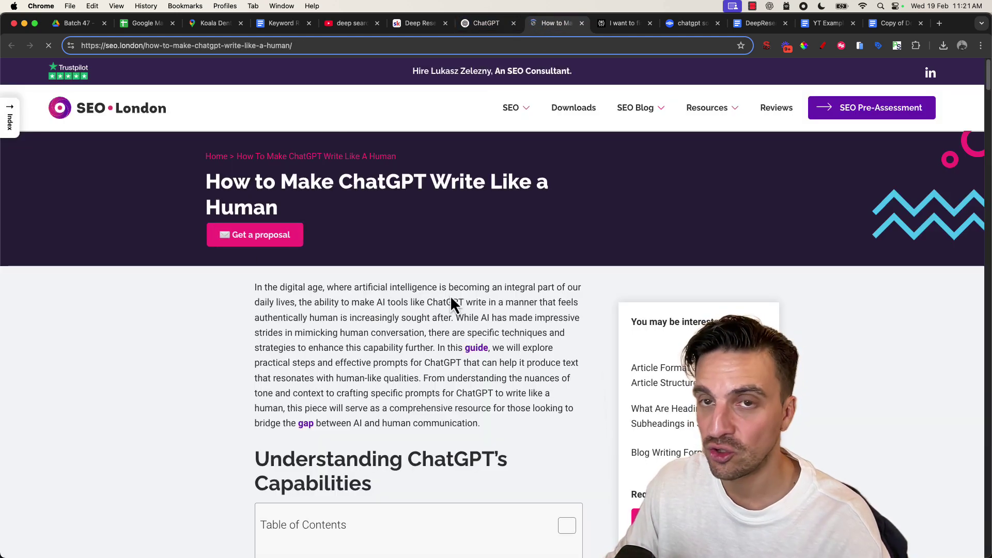
click(483, 25)
Read through the rest of the blog post down to its Conclusion
scroll(581, 187, down, 8)
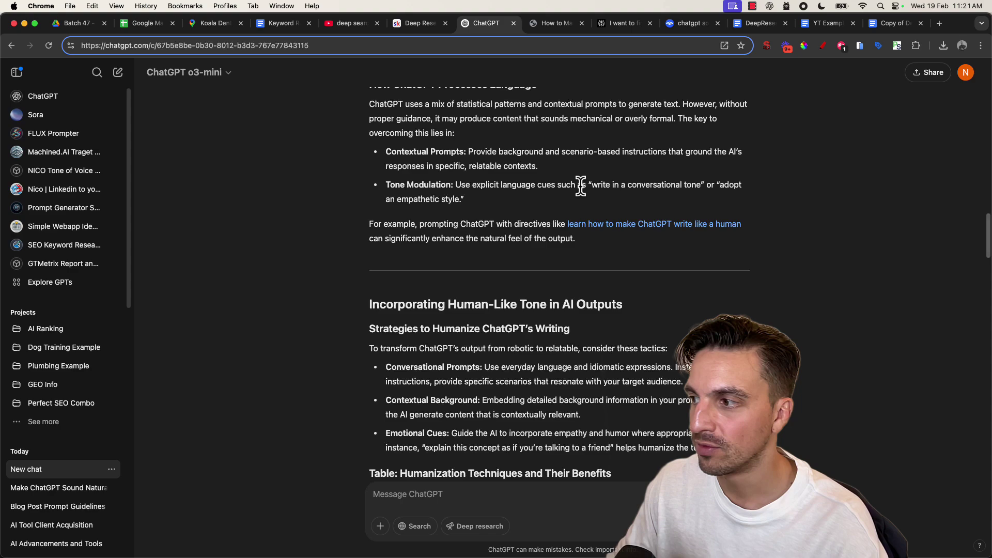
drag(355, 151, 768, 238)
scroll(760, 237, down, 6)
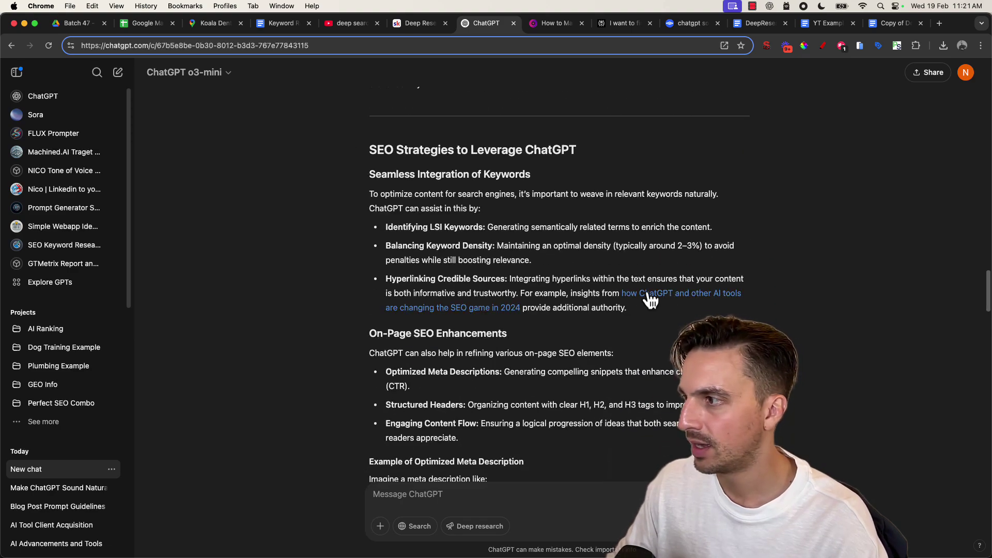
scroll(649, 293, down, 6)
scroll(649, 294, down, 11)
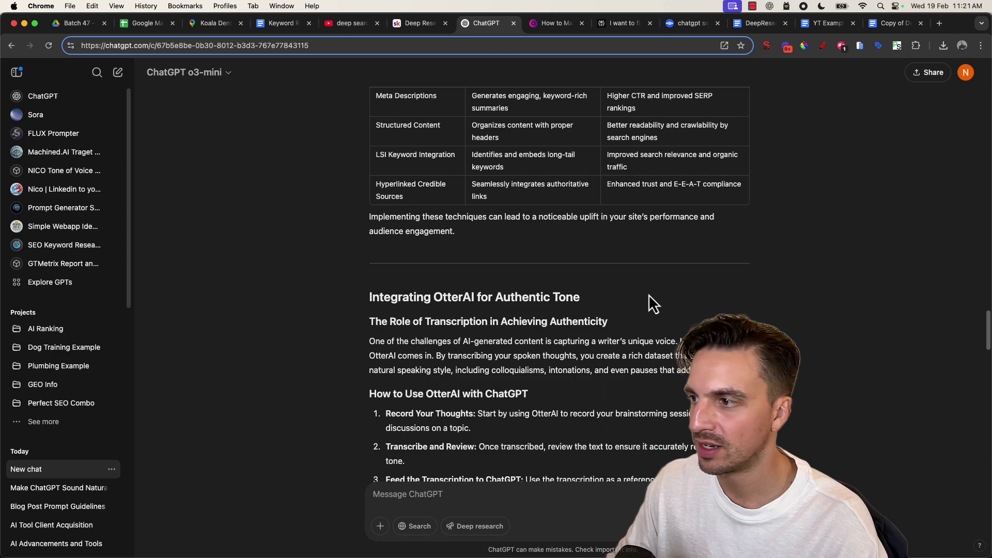
scroll(650, 294, down, 2)
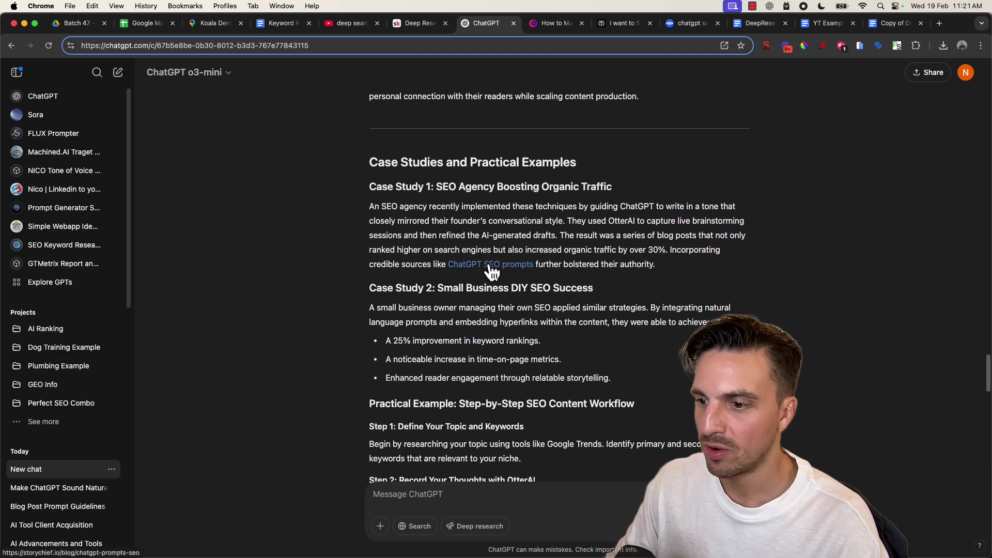
scroll(490, 266, down, 13)
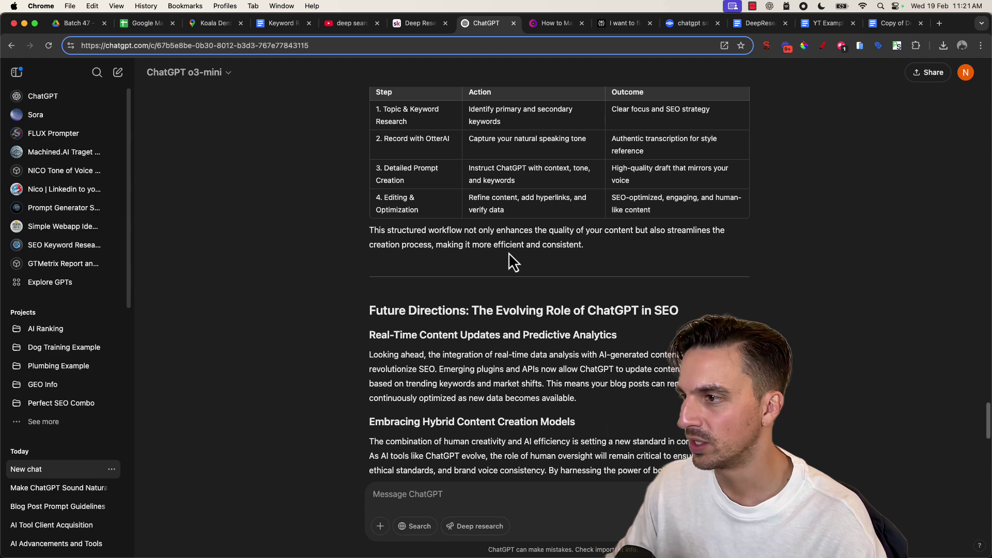
scroll(508, 252, down, 11)
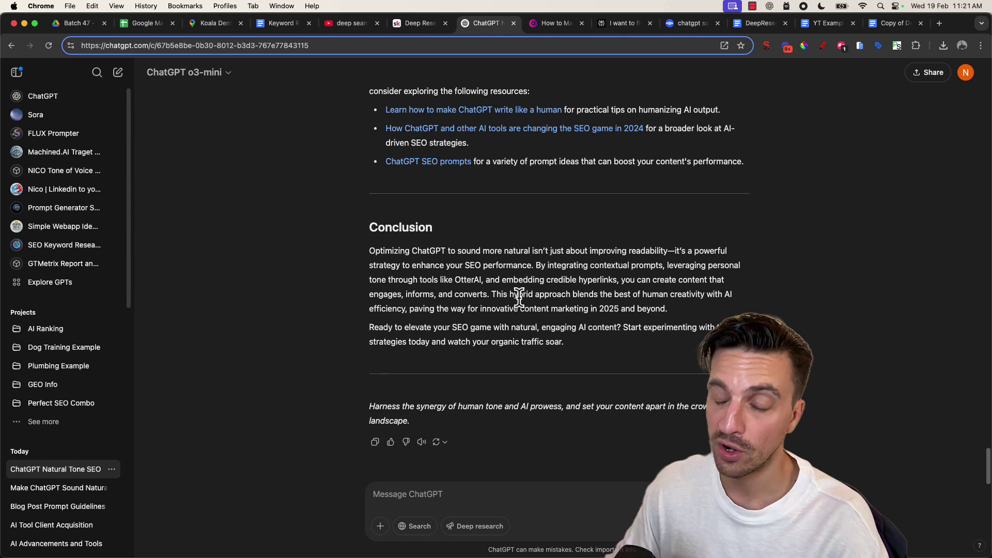
Open Skool's Blog Writing Prompt | For GPT Canvas lesson and select the Humanising GPT negative keywords list
click(411, 27)
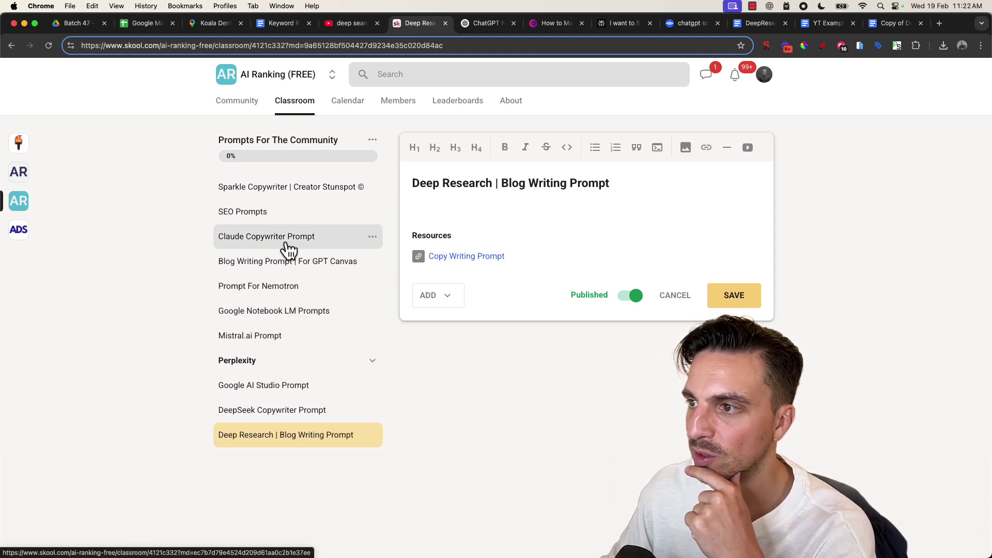
click(326, 272)
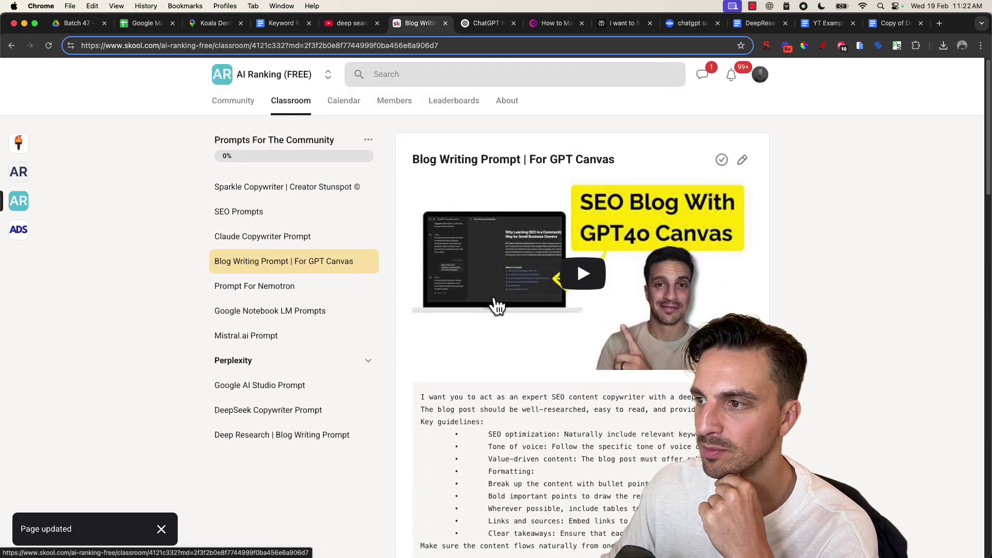
scroll(537, 341, down, 10)
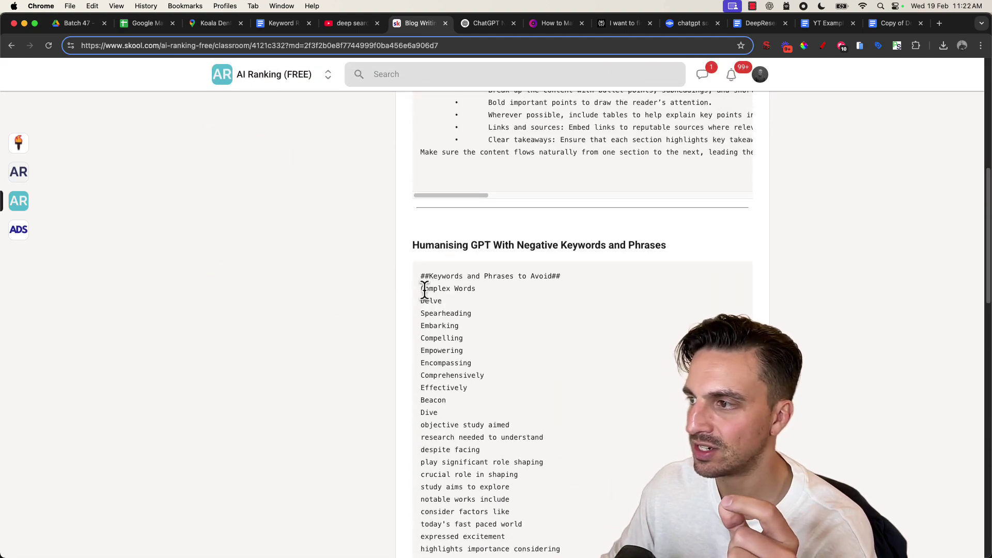
drag(413, 246, 668, 247)
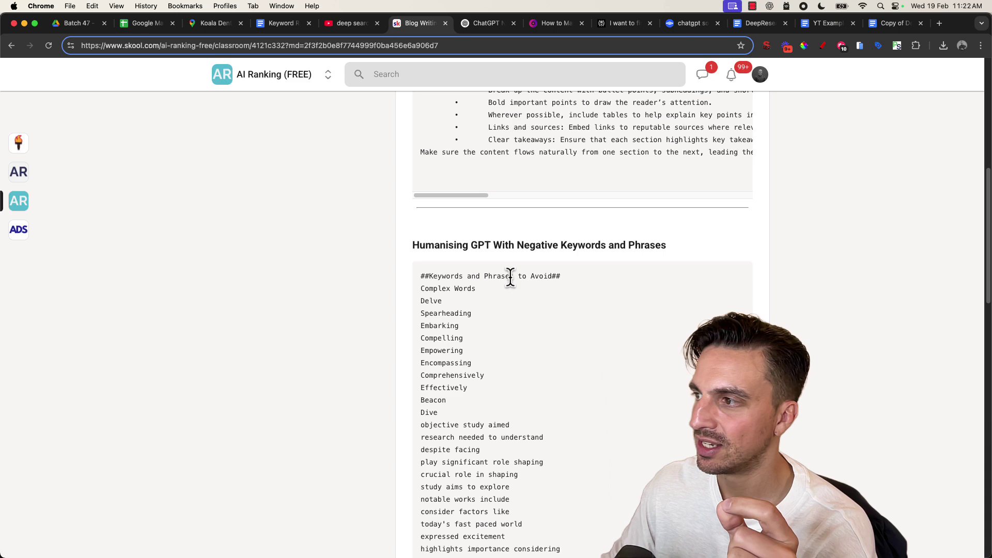
drag(417, 276, 604, 409)
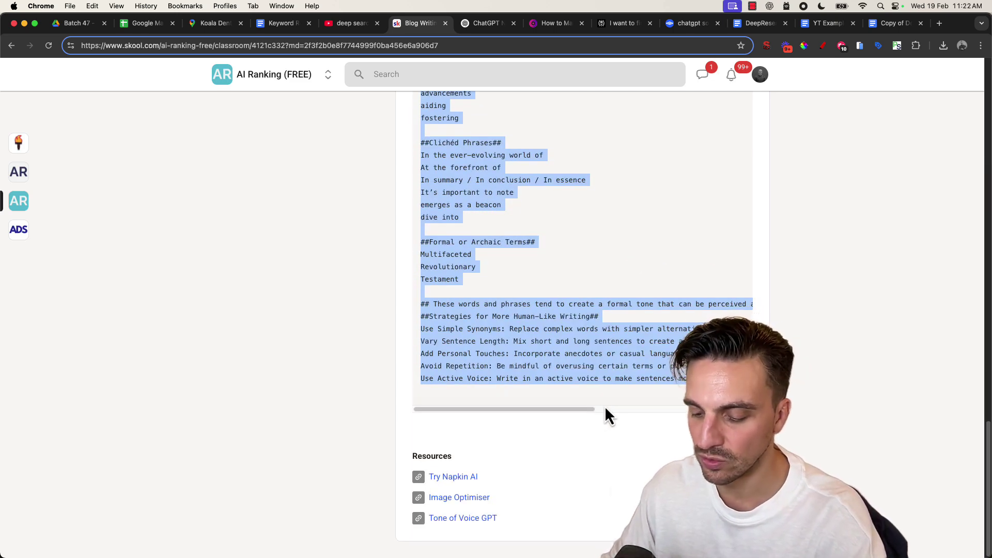
Back in ChatGPT, scroll up through the generated post to the original prompt
click(482, 25)
scroll(651, 263, up, 5)
scroll(663, 264, up, 15)
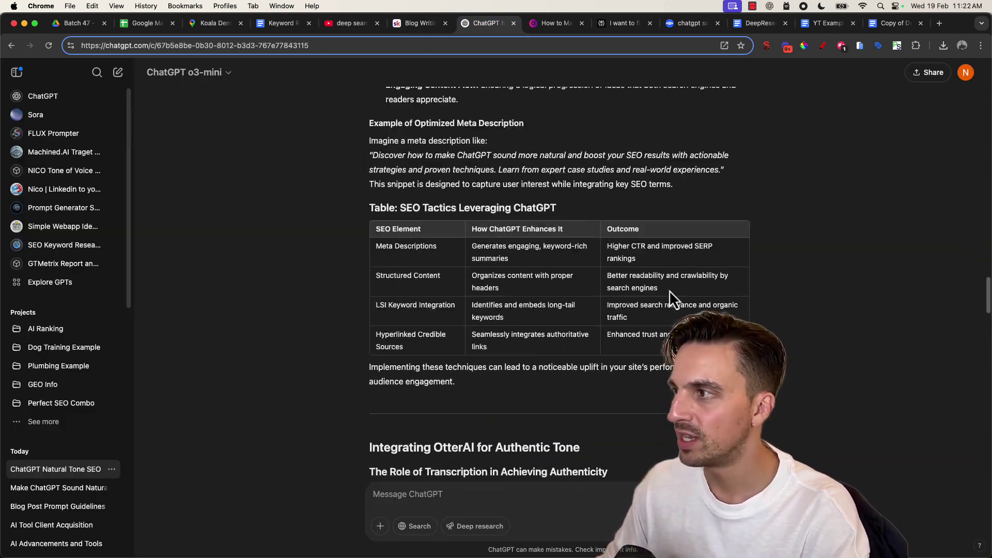
scroll(679, 279, up, 15)
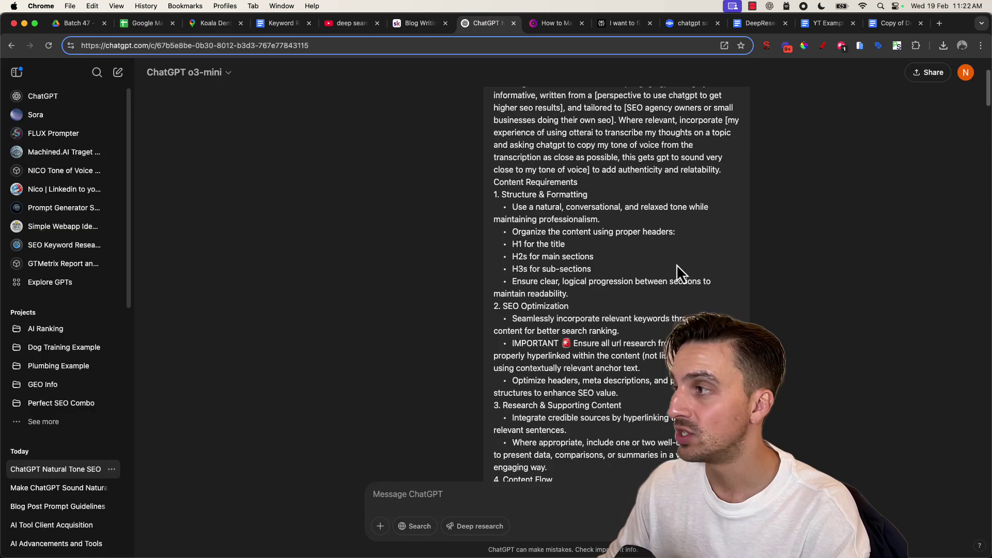
scroll(681, 260, down, 6)
scroll(682, 269, down, 7)
scroll(666, 248, up, 3)
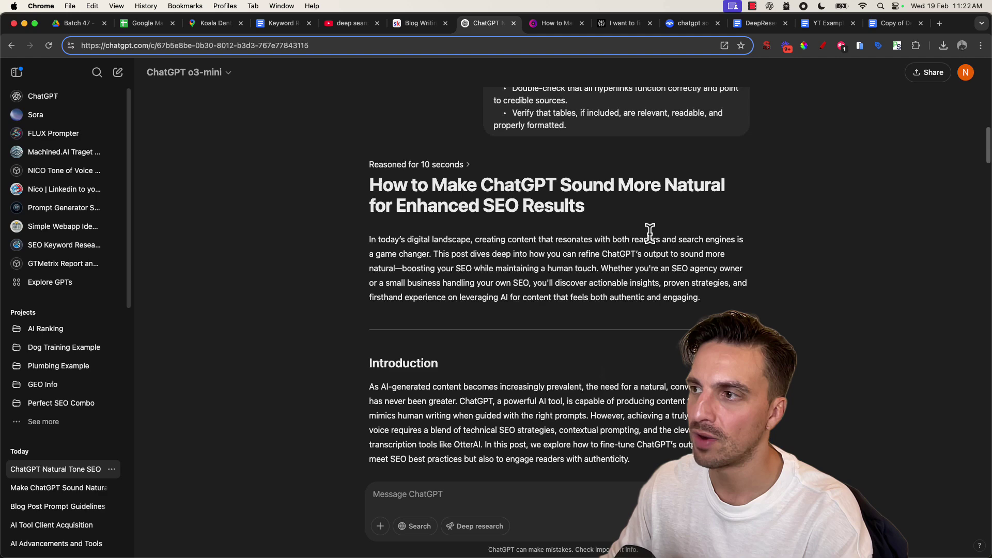
drag(367, 241, 471, 240)
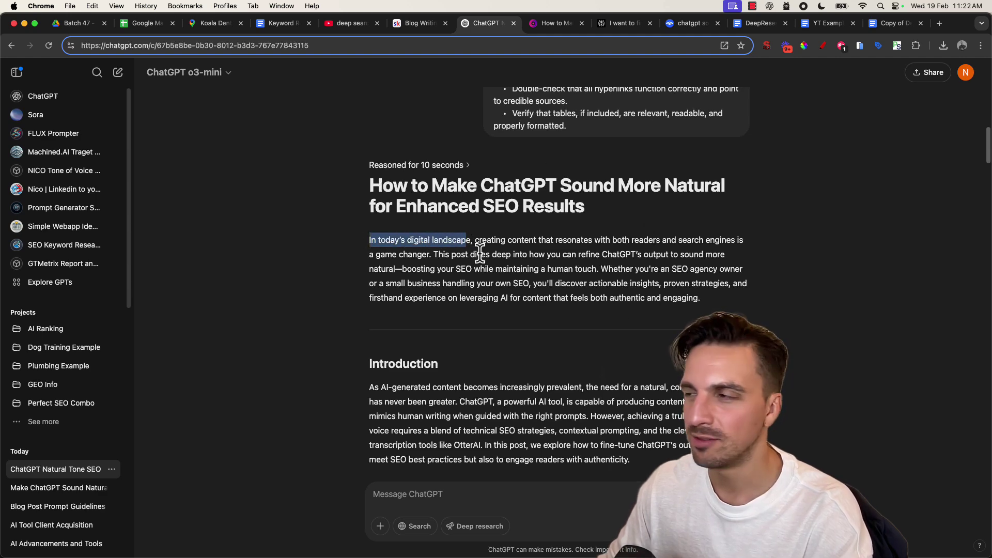
scroll(476, 250, up, 8)
scroll(695, 265, up, 10)
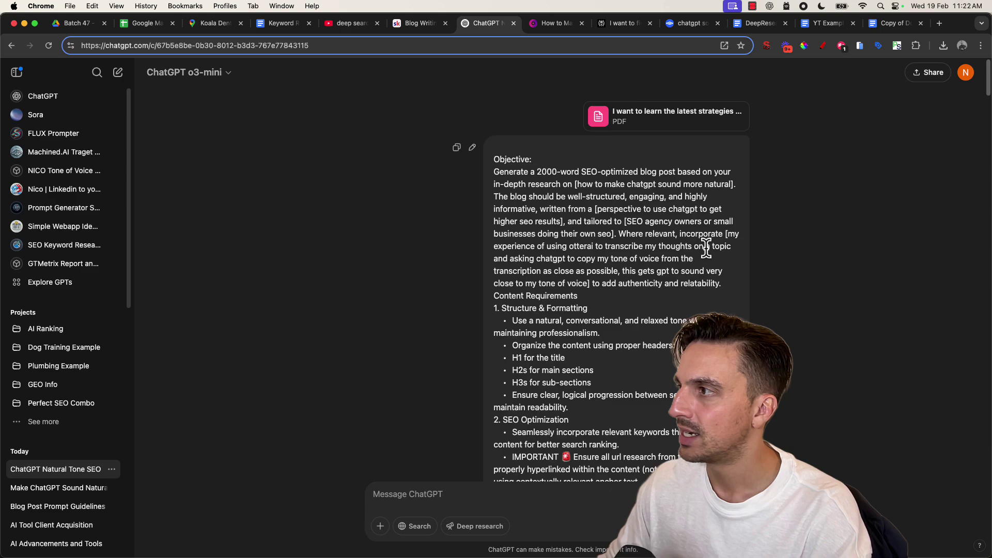
Edit the original prompt, appending the negative keywords list and human-like writing strategies
click(476, 150)
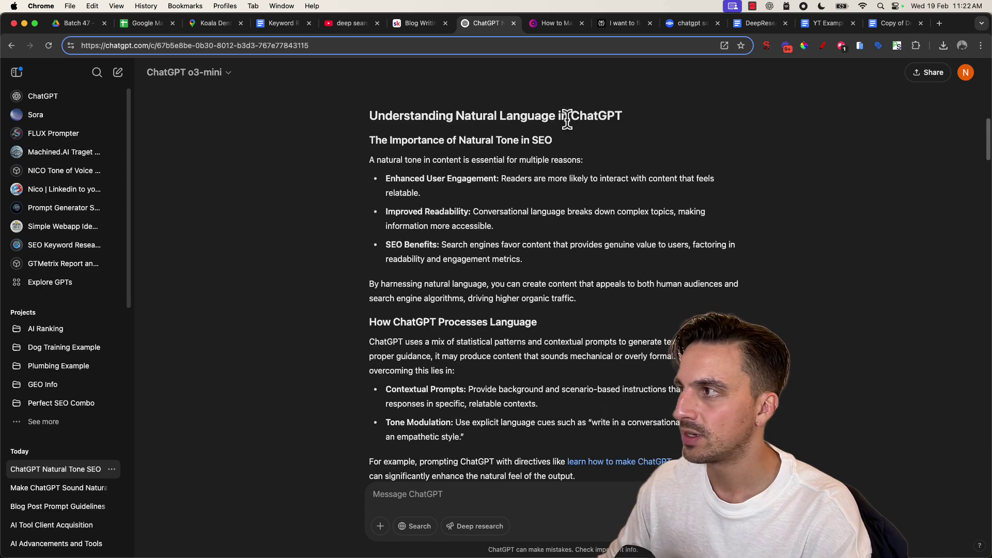
scroll(623, 149, down, 15)
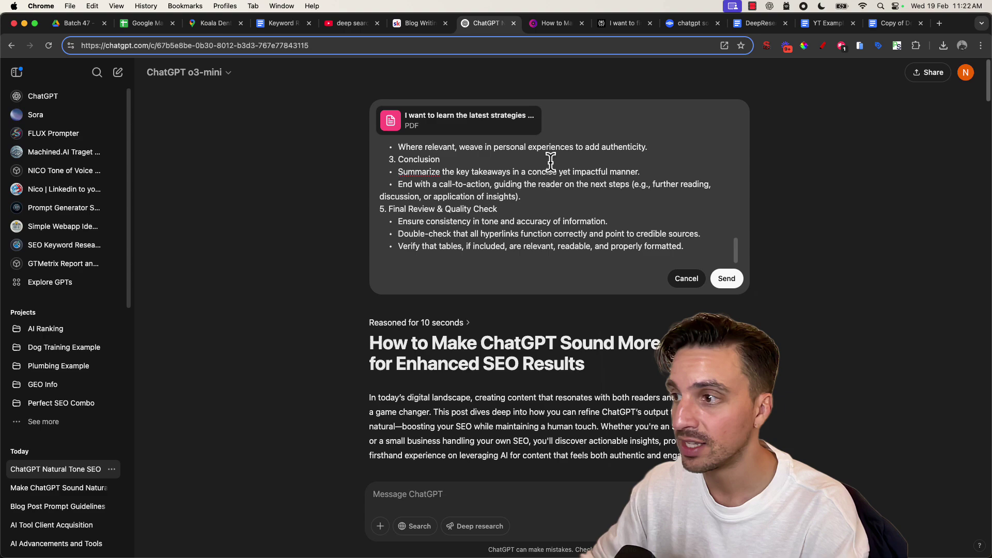
key(super+v)
scroll(662, 188, down, 15)
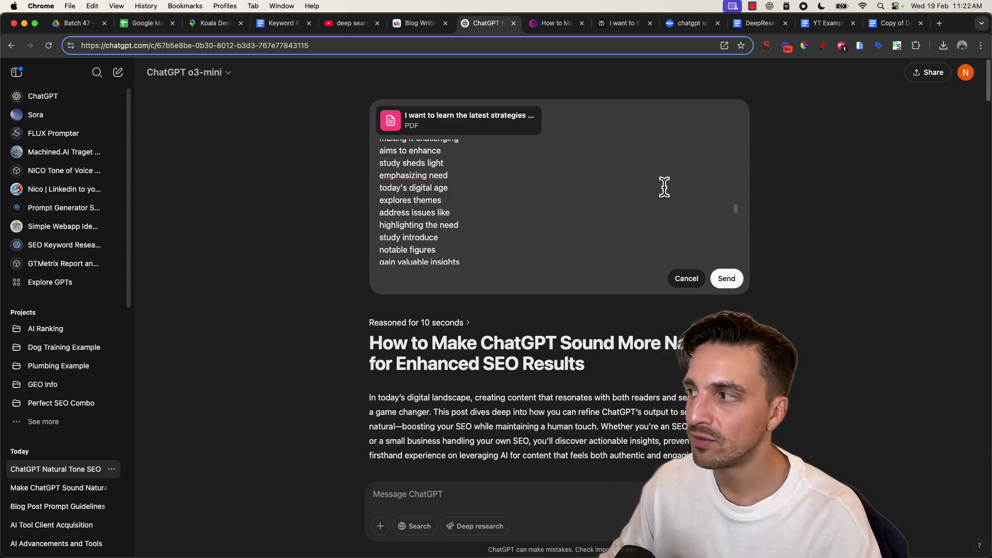
scroll(694, 181, up, 5)
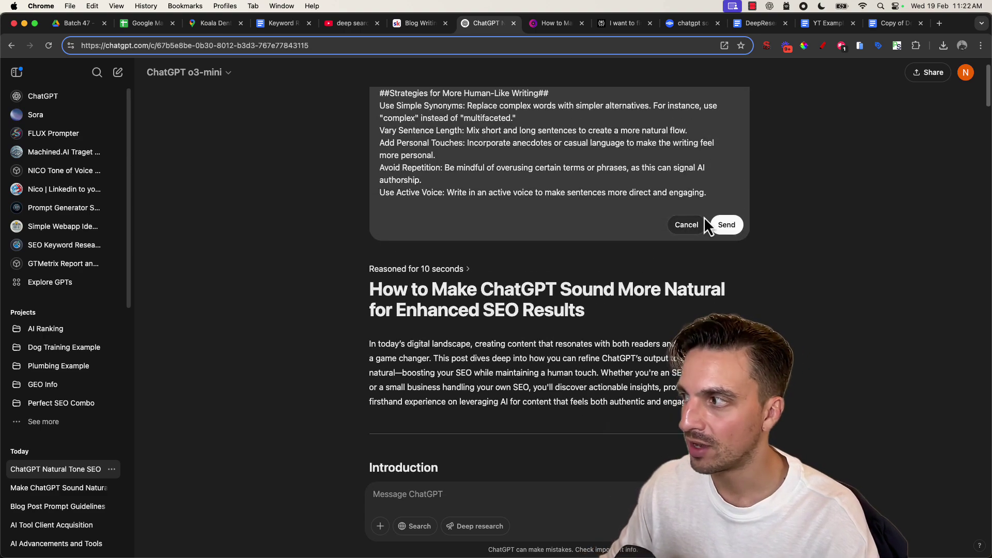
Submit the edited prompt and select the new post's Otter.ai Benefits Observed section
click(725, 228)
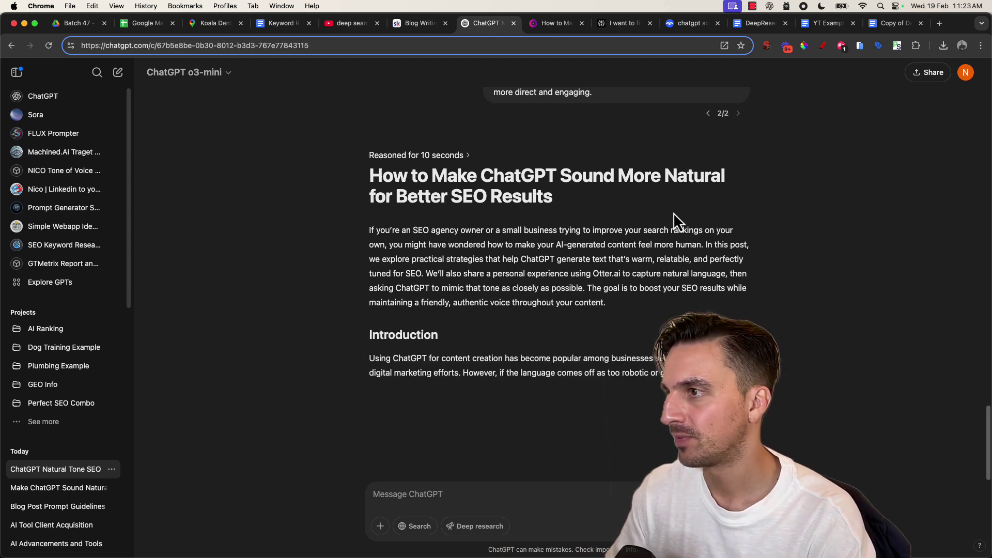
scroll(615, 261, up, 1)
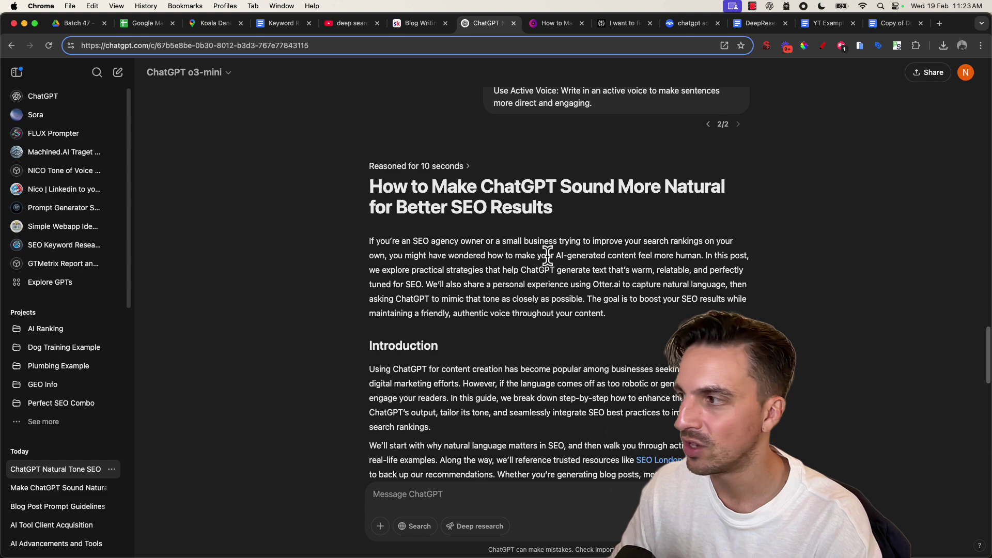
scroll(654, 261, down, 5)
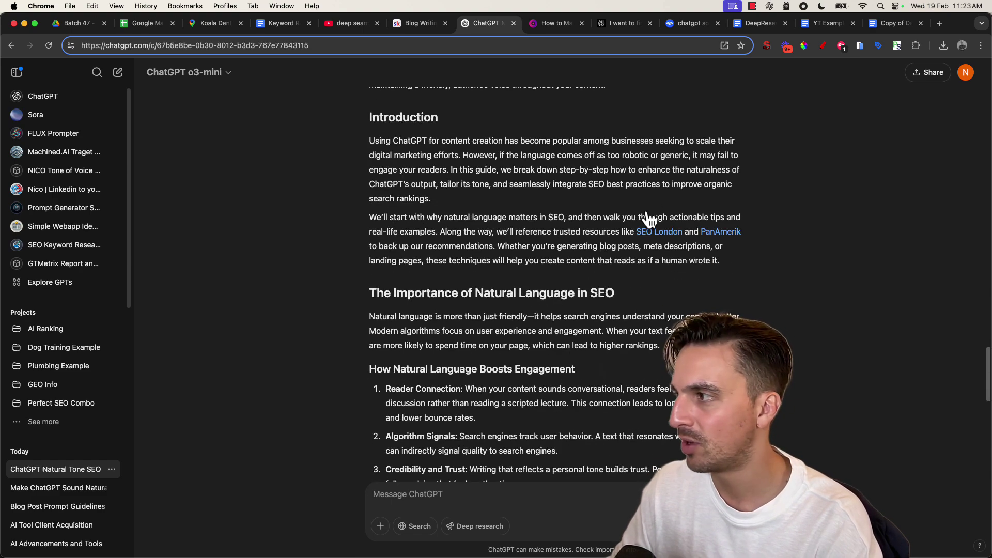
scroll(658, 231, down, 15)
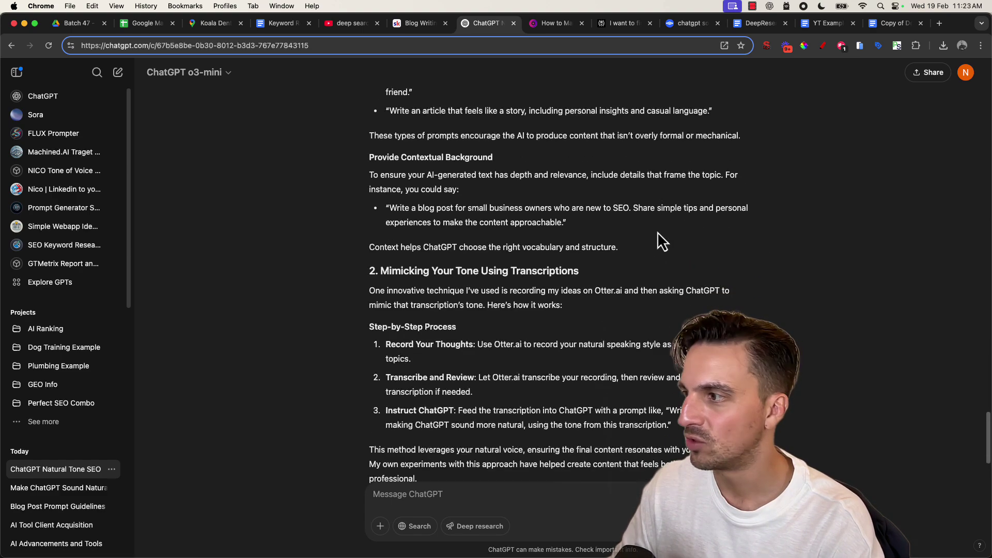
scroll(657, 231, down, 5)
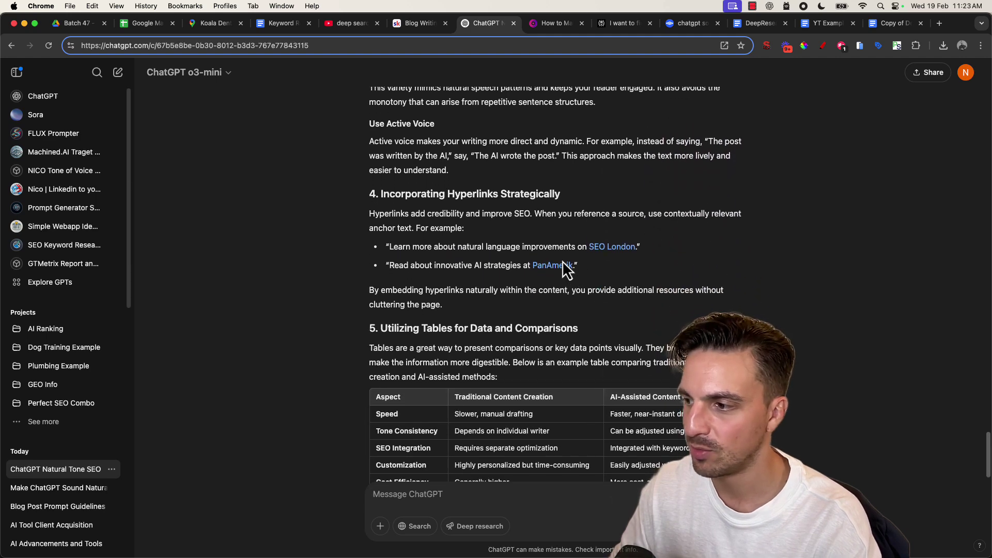
scroll(548, 264, down, 7)
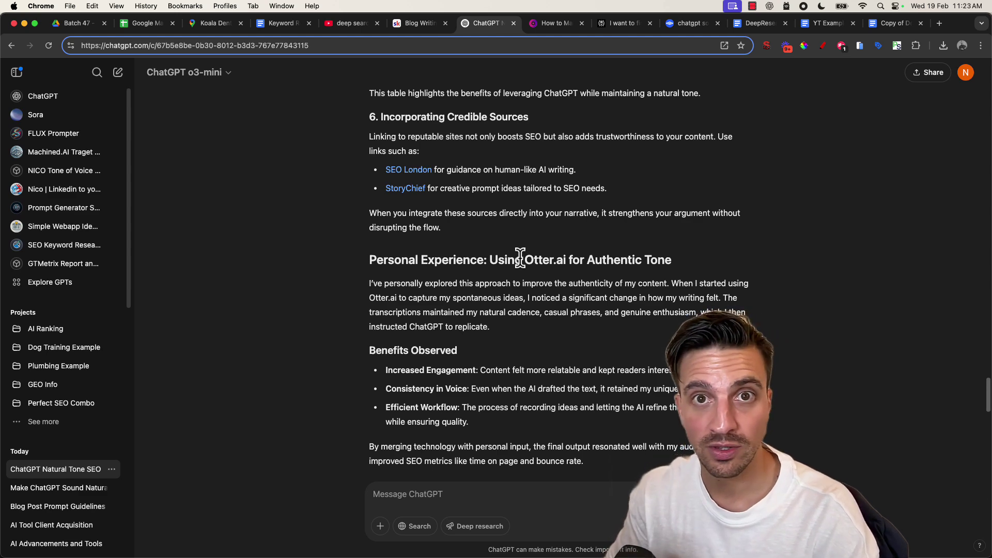
scroll(482, 350, down, 5)
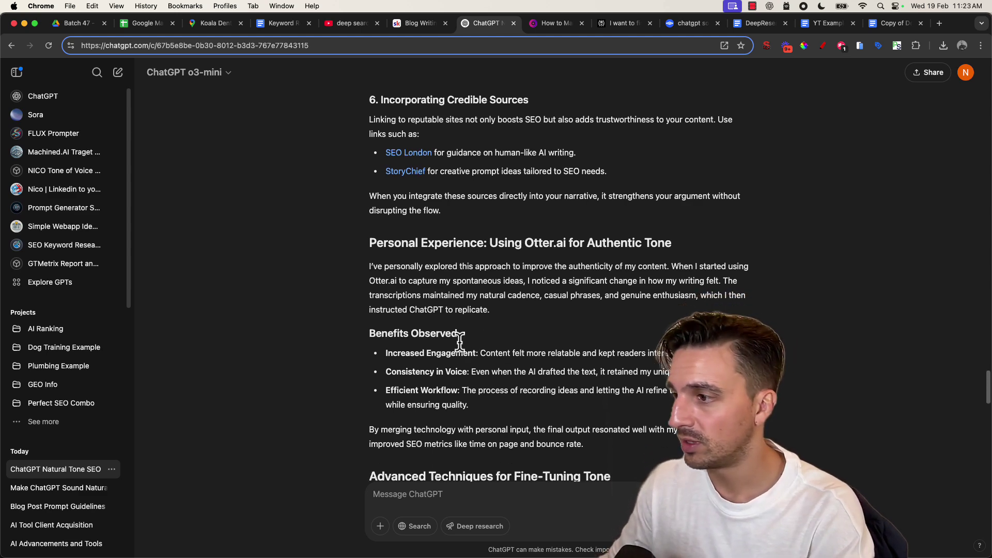
drag(369, 212, 610, 321)
key(super+c)
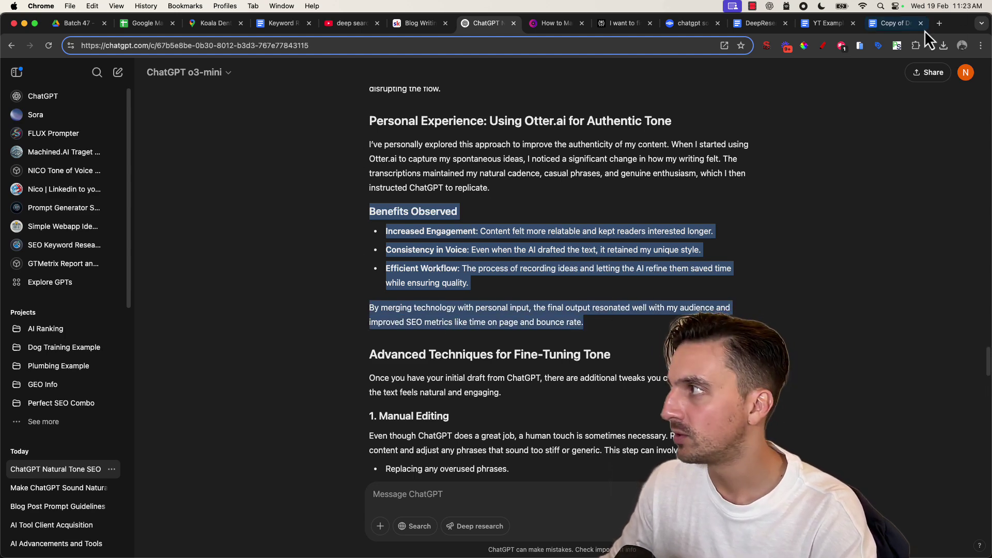
Sign in to napkin.ai and paste the Benefits Observed text into a Blank Napkin
click(939, 24)
text(na)
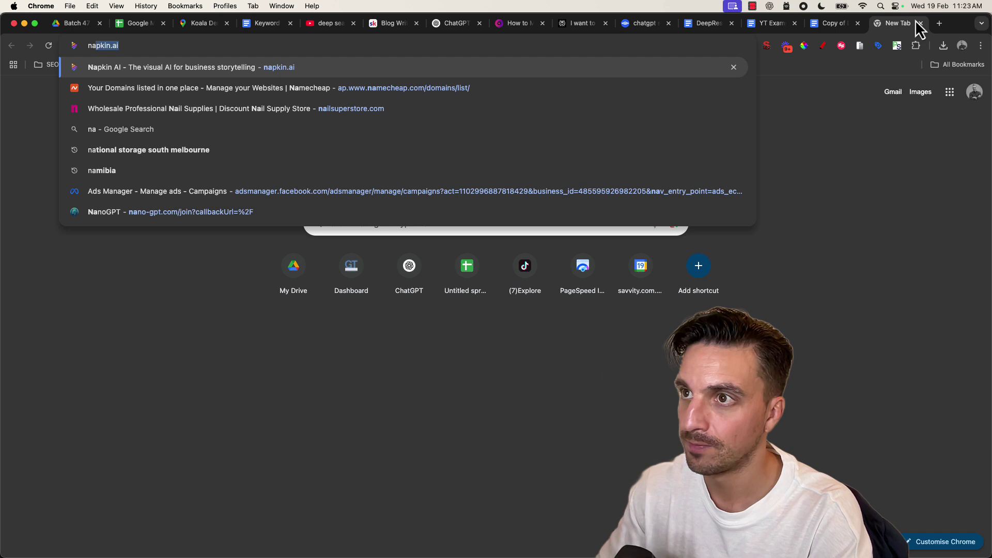
key(Return)
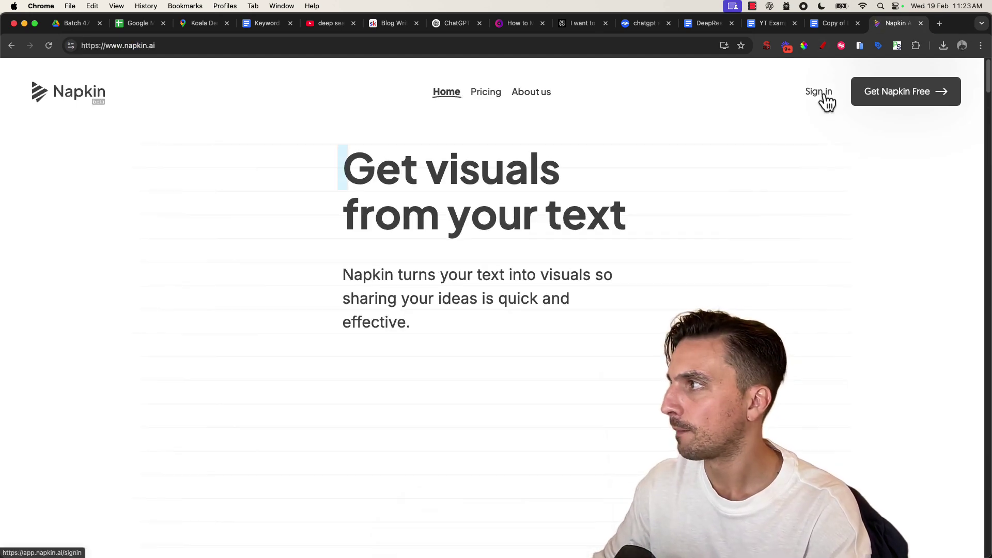
click(826, 96)
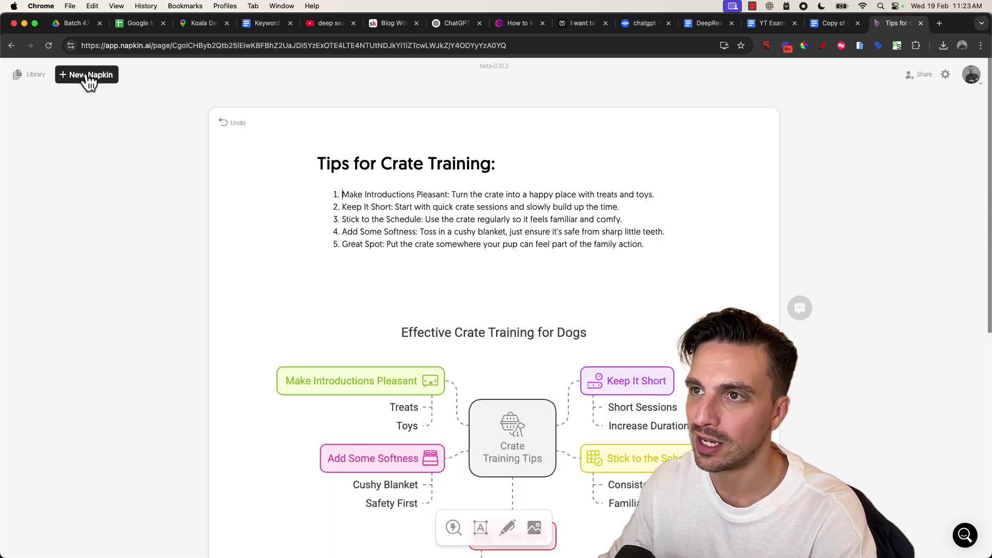
click(89, 78)
click(140, 89)
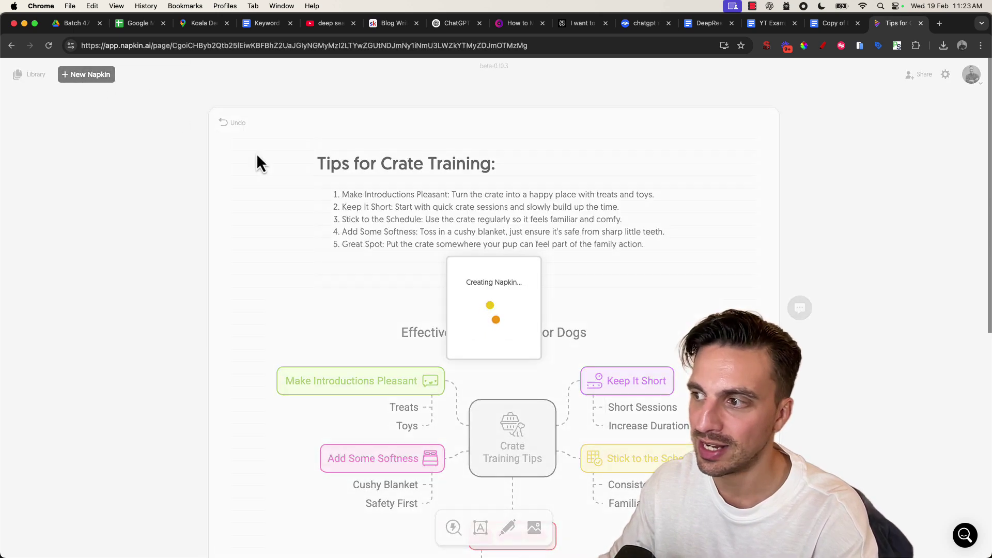
key(super+v)
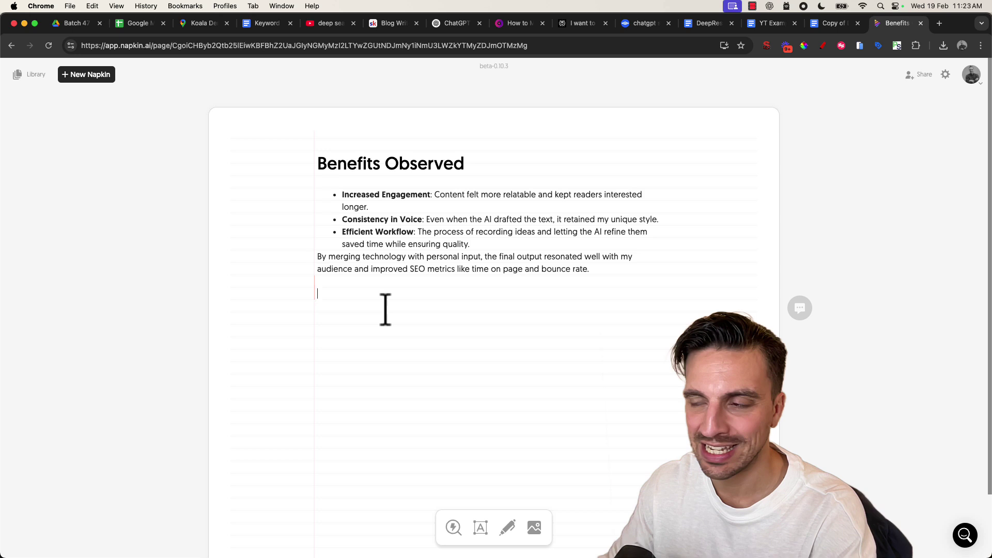
Generate a knot visual from the text, apply the outline style, and download it as PNG
key(super+a)
drag(313, 163, 375, 310)
click(304, 229)
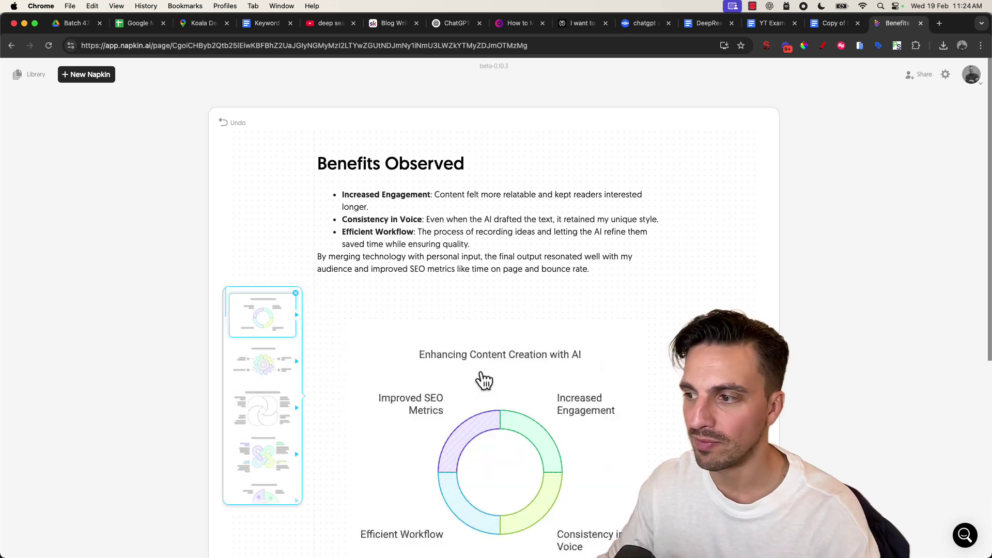
scroll(479, 380, down, 5)
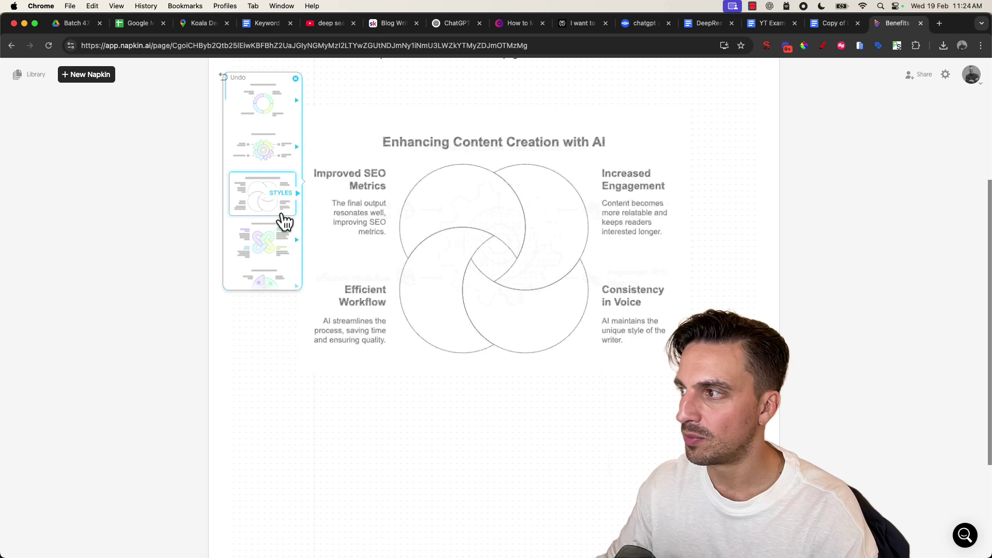
click(278, 256)
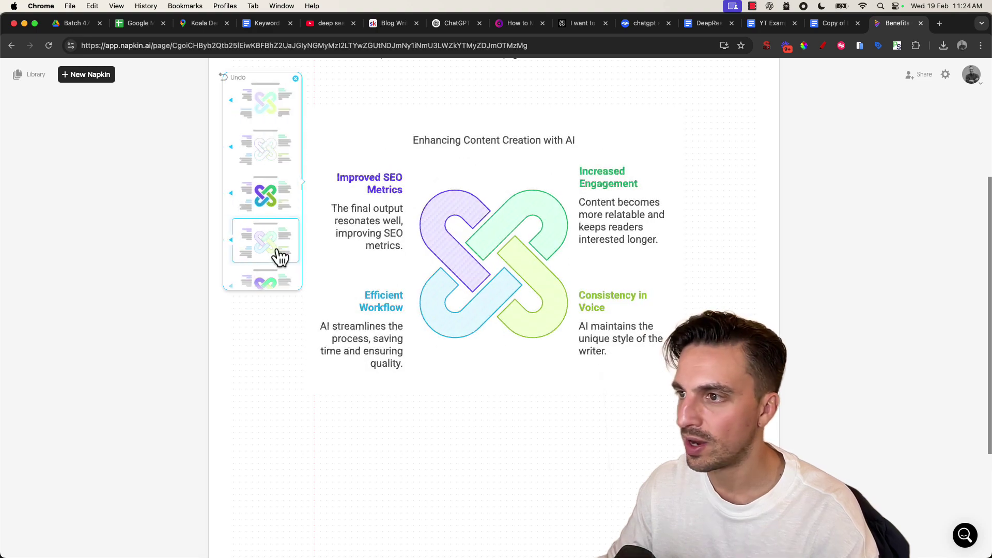
click(270, 166)
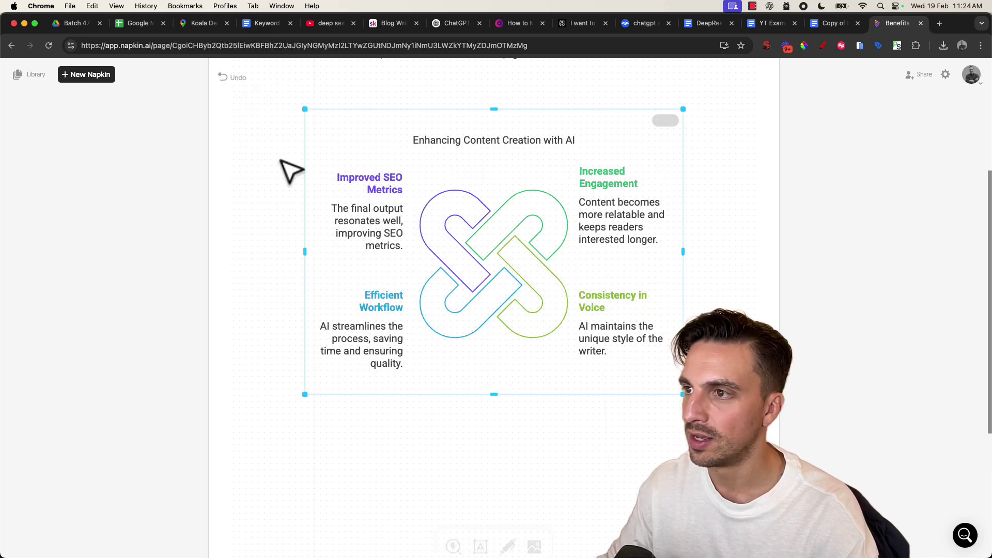
click(672, 121)
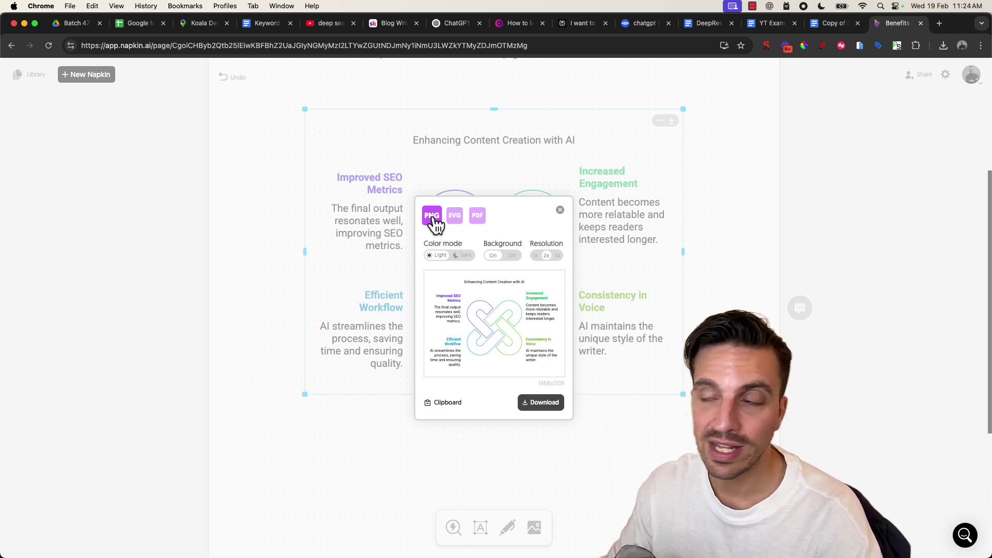
click(536, 410)
Scroll through the regenerated post from its Introduction to the Local SEO case study
click(457, 26)
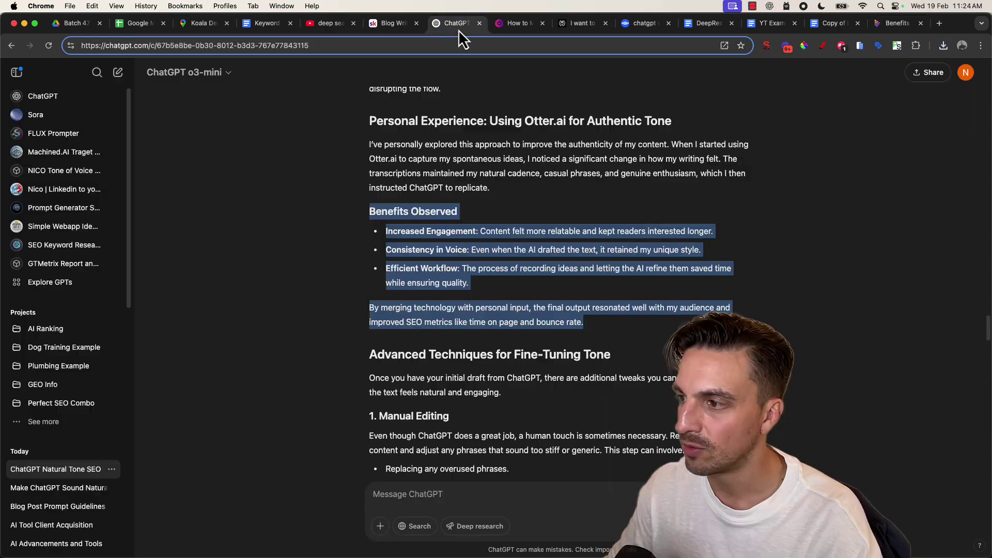
scroll(538, 248, down, 1)
scroll(535, 252, down, 15)
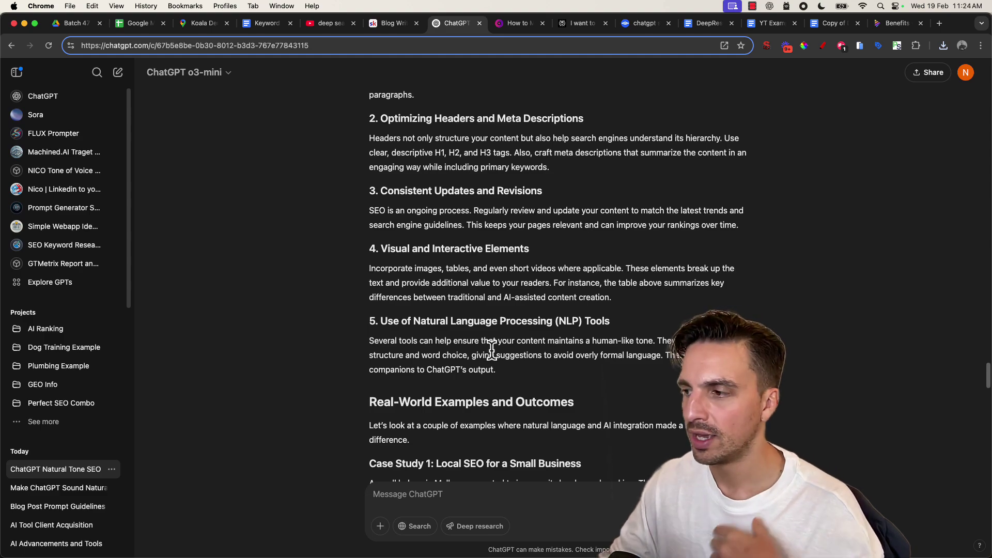
scroll(496, 354, up, 20)
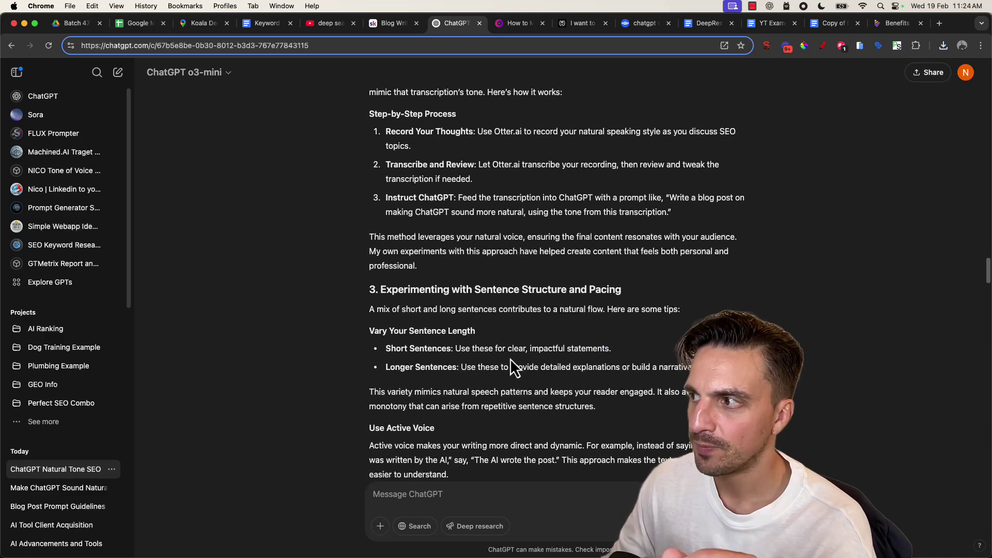
scroll(510, 358, up, 15)
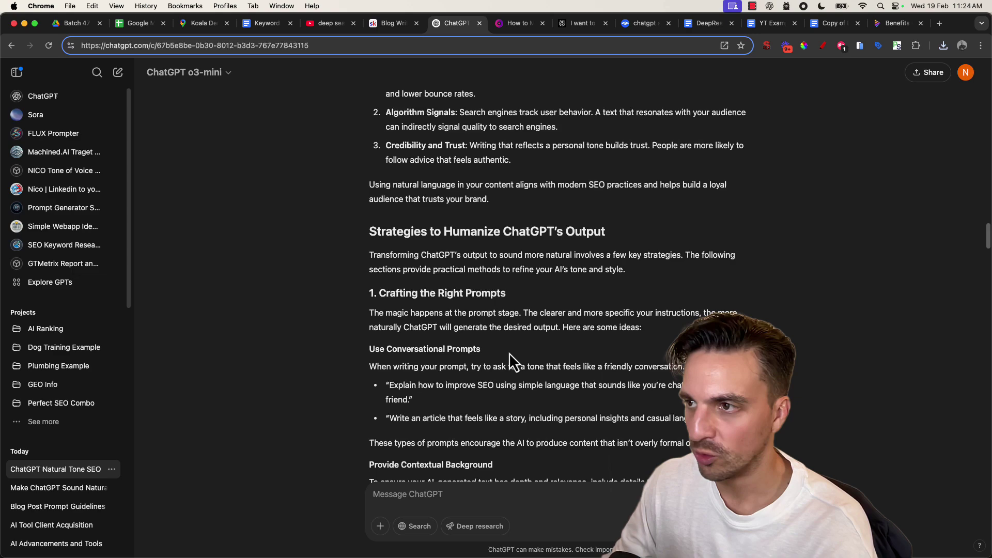
scroll(513, 342, up, 20)
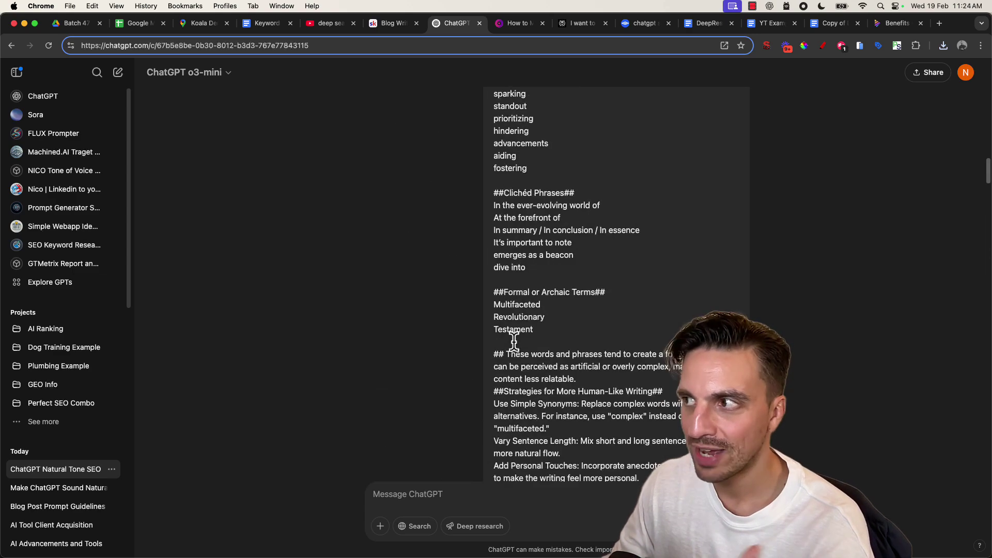
scroll(514, 344, down, 6)
scroll(514, 343, down, 5)
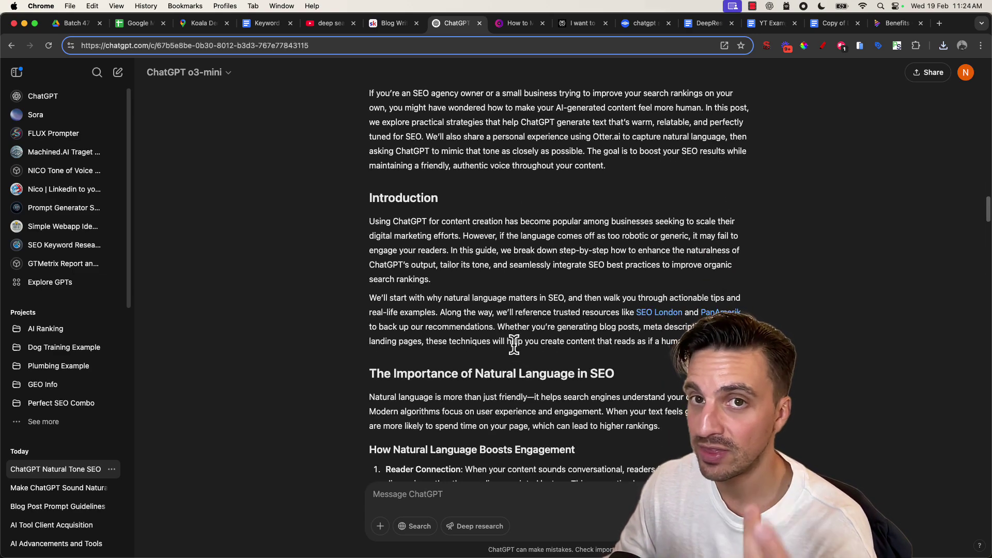